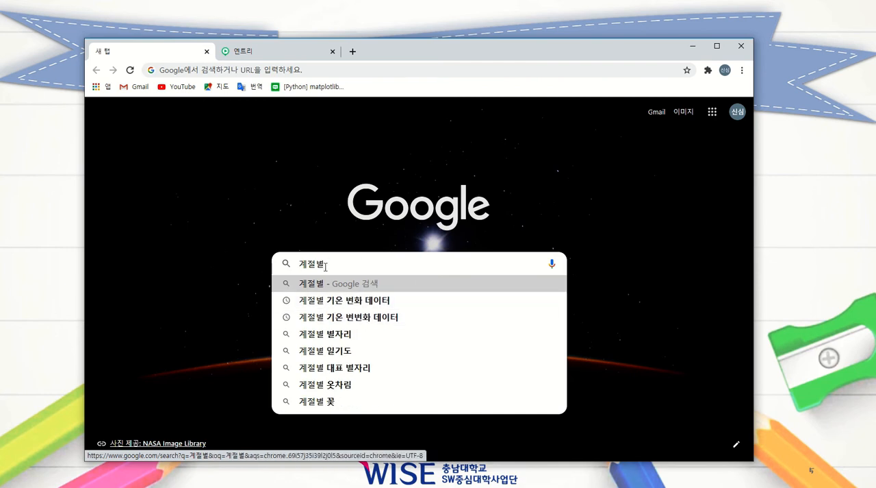
left_click(317, 304)
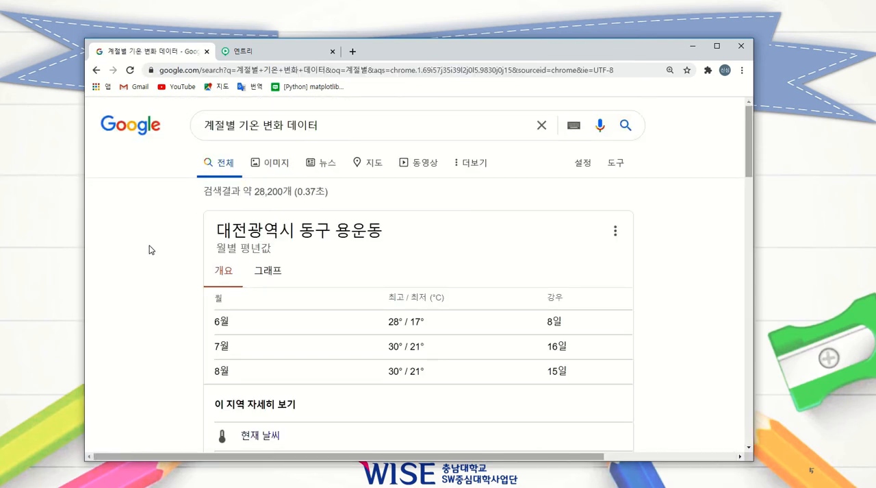
scroll(151, 250, "down", 5)
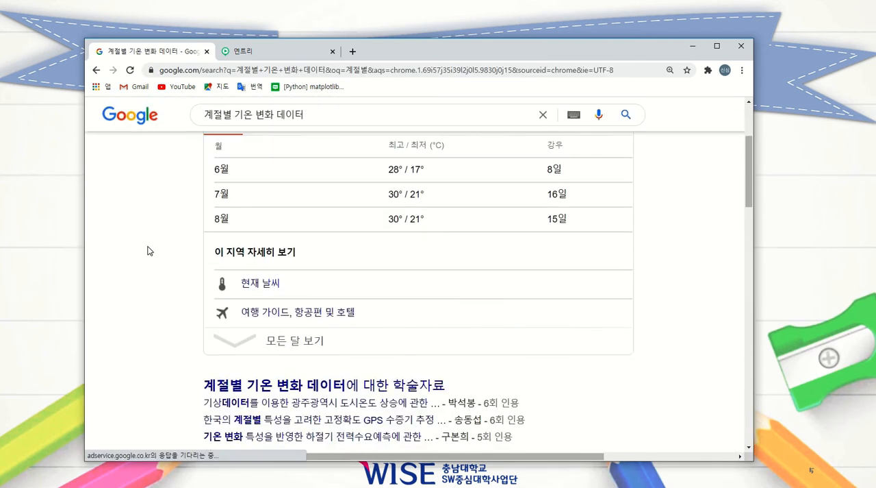
scroll(151, 255, "down", 1)
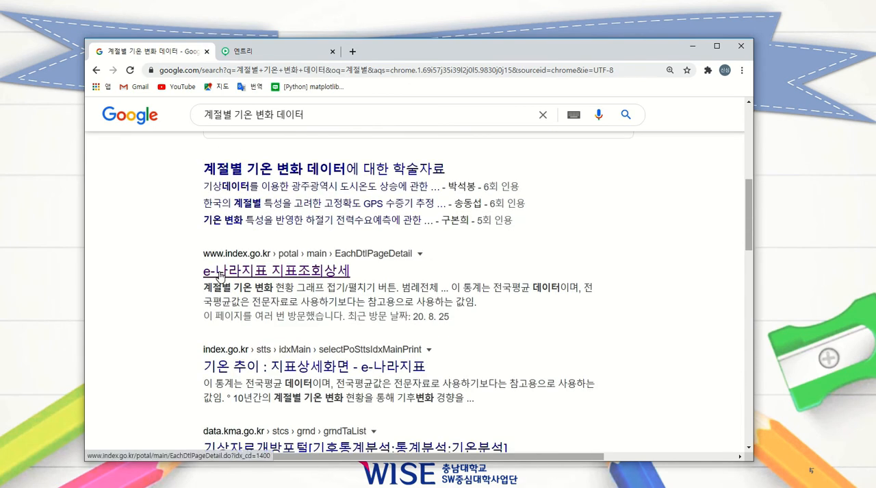
left_click(326, 275)
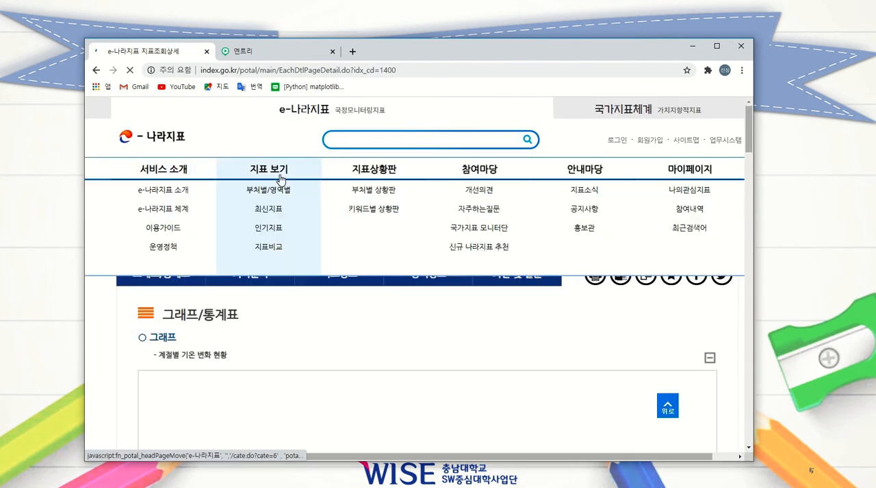
Step: Review the seasonal temperature graph and download the 기온 추이 statistics table as an Excel file
scroll(442, 321, "down", 1)
scroll(442, 321, "down", 2)
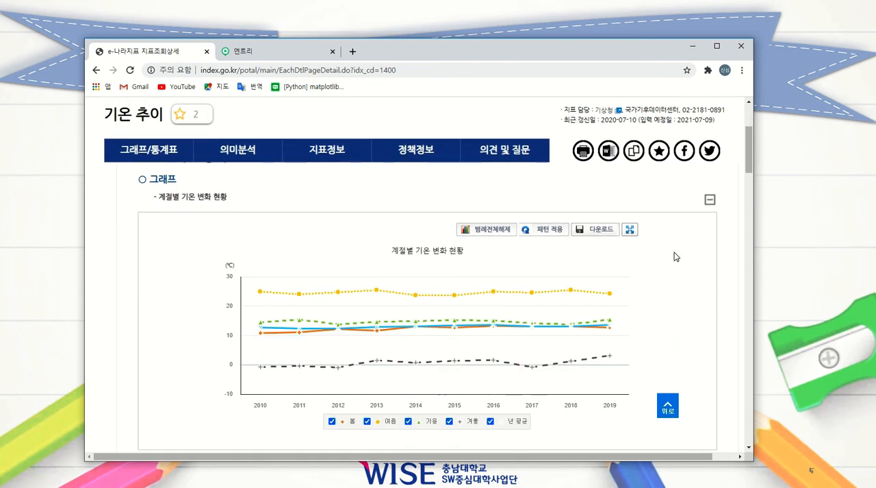
scroll(483, 232, "down", 3)
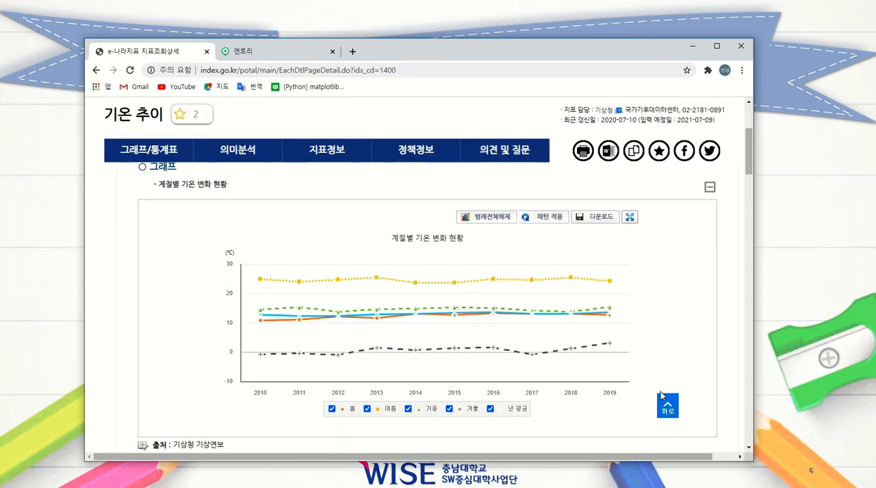
scroll(465, 233, "up", 3)
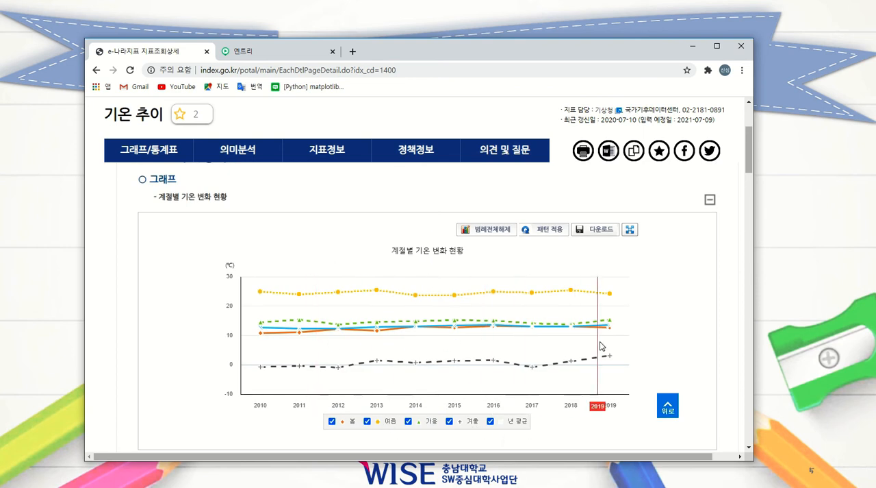
scroll(663, 342, "down", 3)
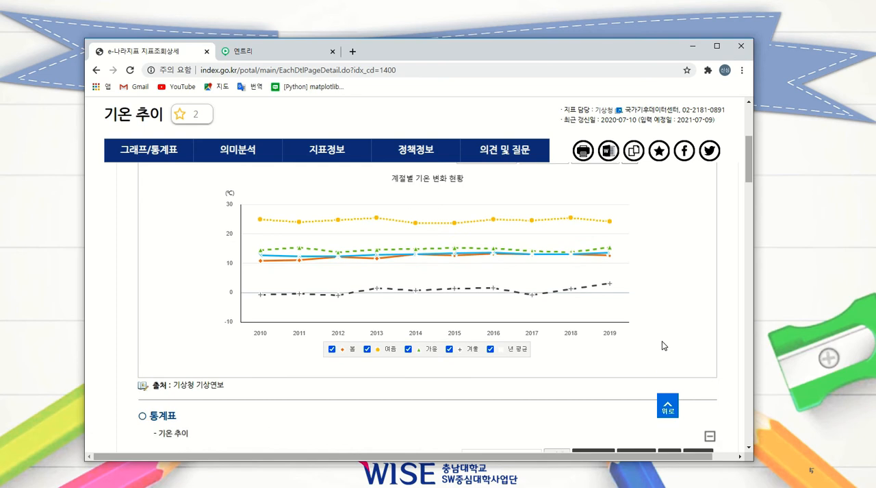
scroll(663, 347, "down", 1)
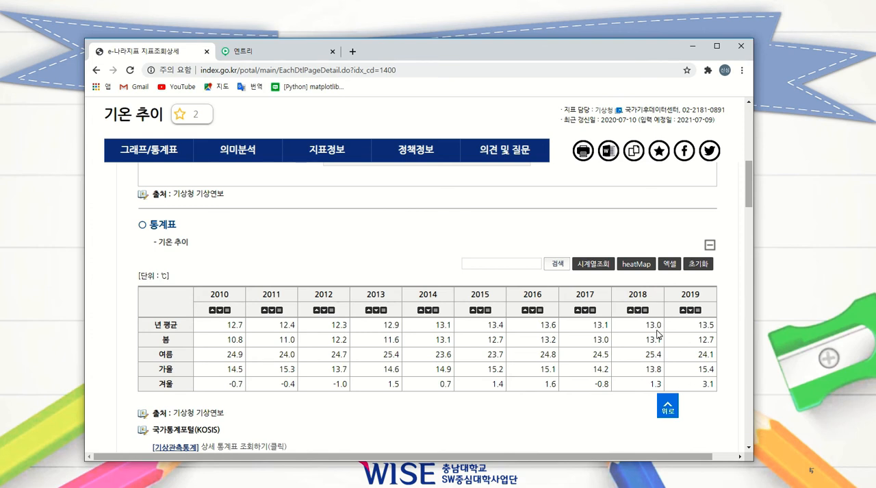
left_click(670, 264)
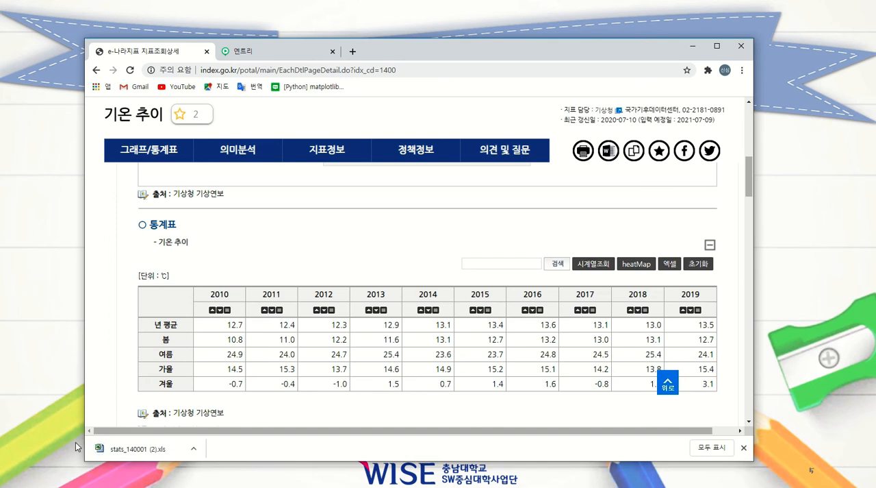
Step: Switch to the Entry project and open the page for adding a data table from the 데이터분석 blocks
left_click(693, 47)
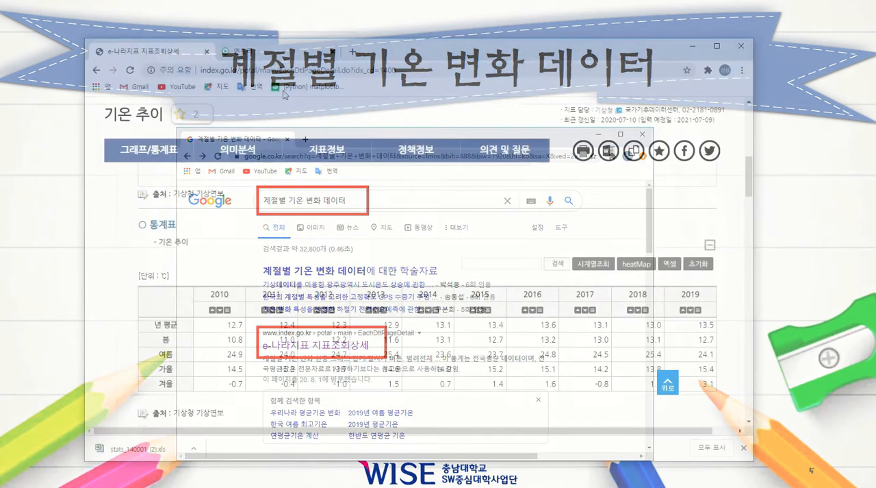
left_click(277, 50)
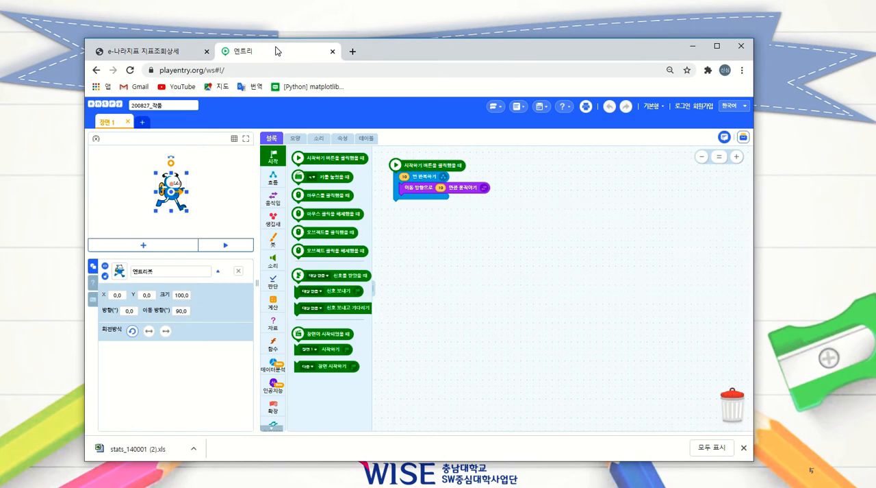
left_click(273, 366)
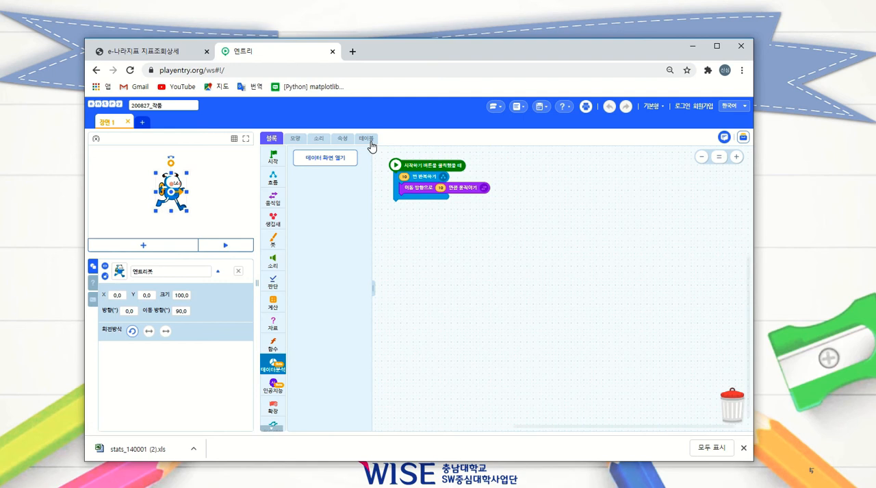
left_click(325, 163)
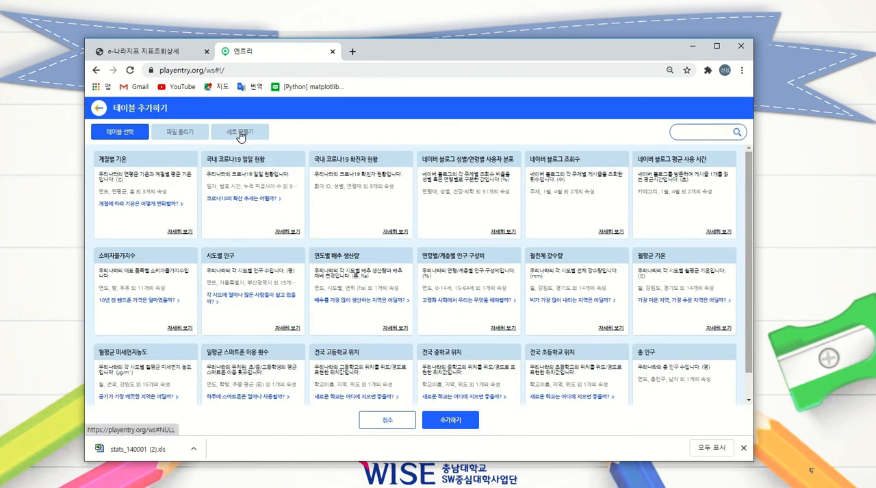
Step: Upload the downloaded file "stats_140001 (2)" and add it to the project as a table
left_click(180, 134)
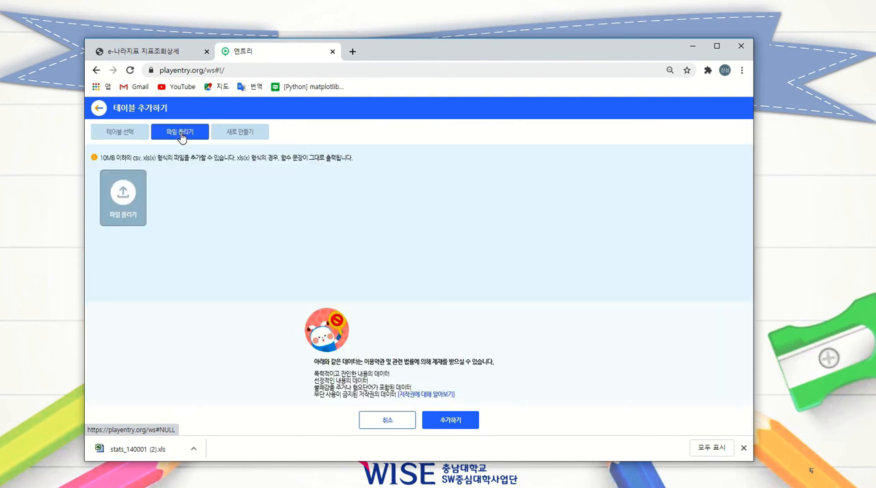
left_click(119, 201)
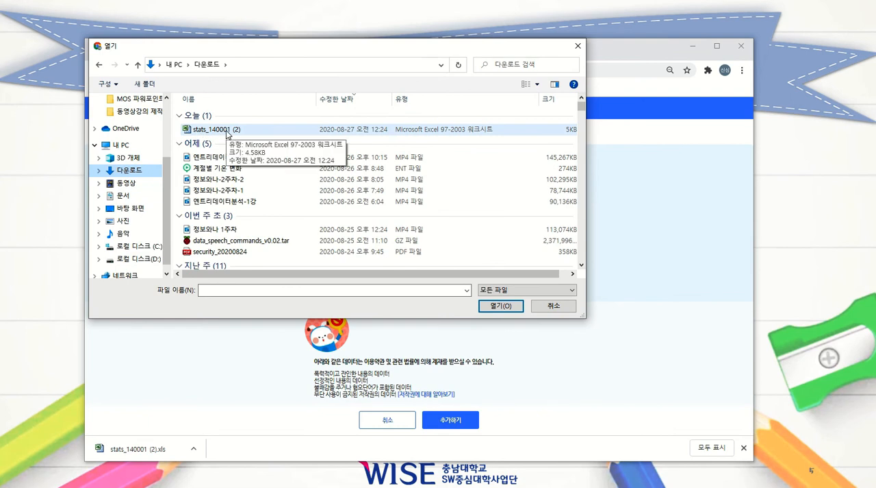
left_click(226, 131)
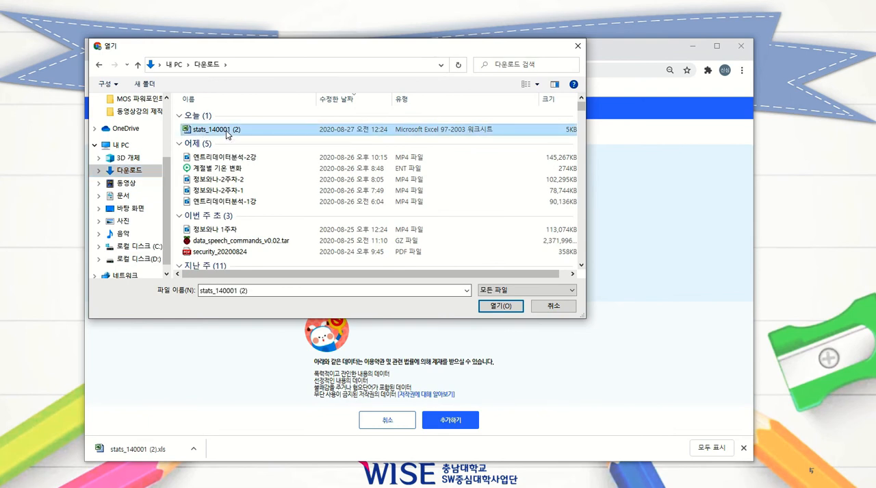
left_click(502, 306)
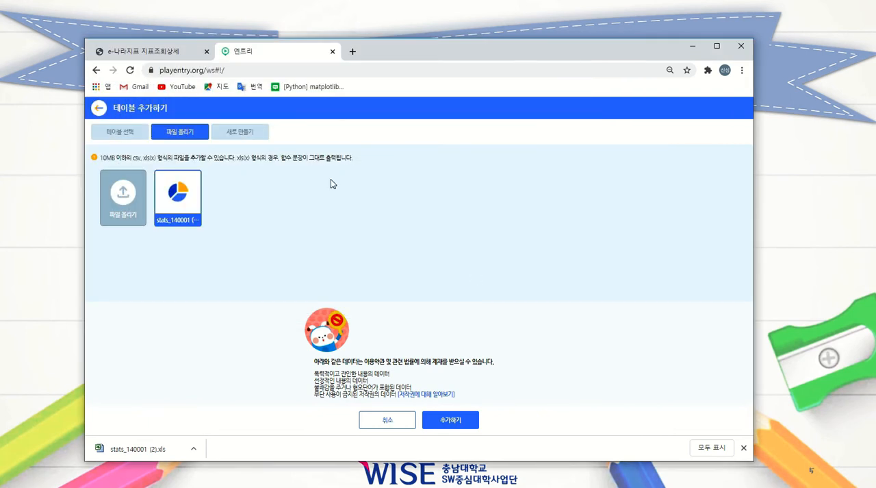
left_click(465, 424)
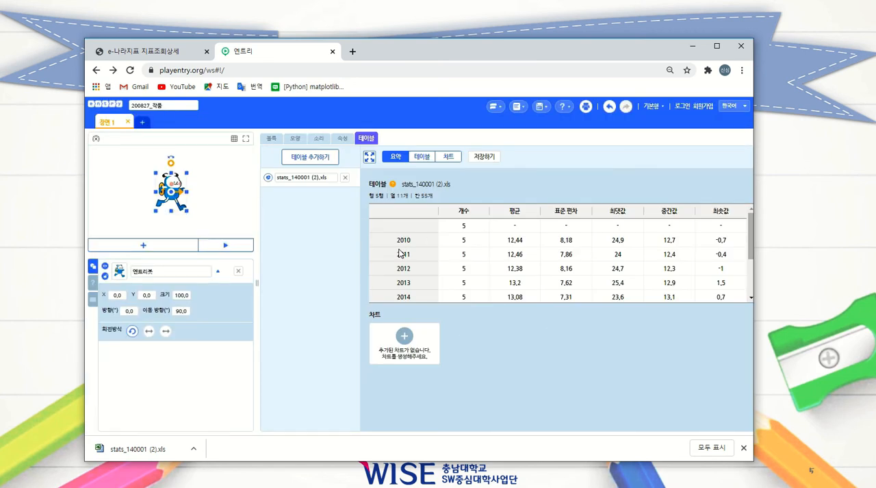
Step: Examine the summary statistics of the added table and view its row data
scroll(401, 254, "down", 3)
scroll(404, 287, "up", 3)
left_click(421, 158)
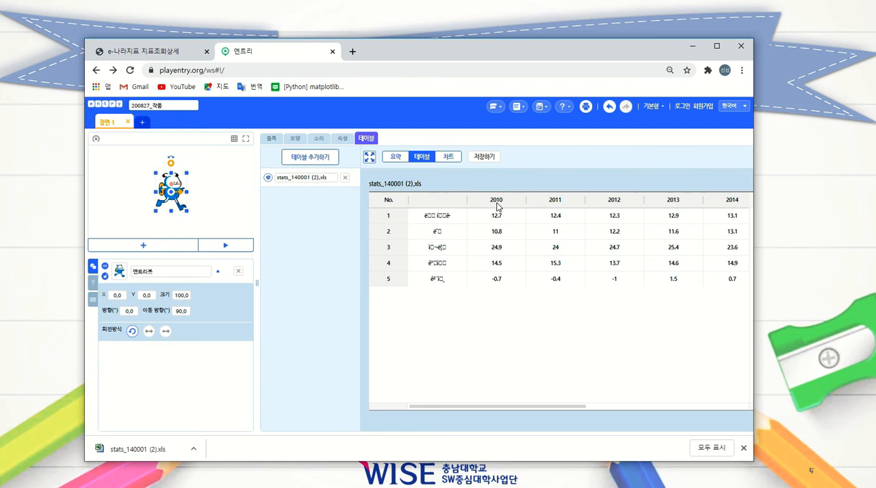
Step: Create a bar chart with the unnamed first column as horizontal axis and all years from 2010 to 2019 as values
left_click(448, 158)
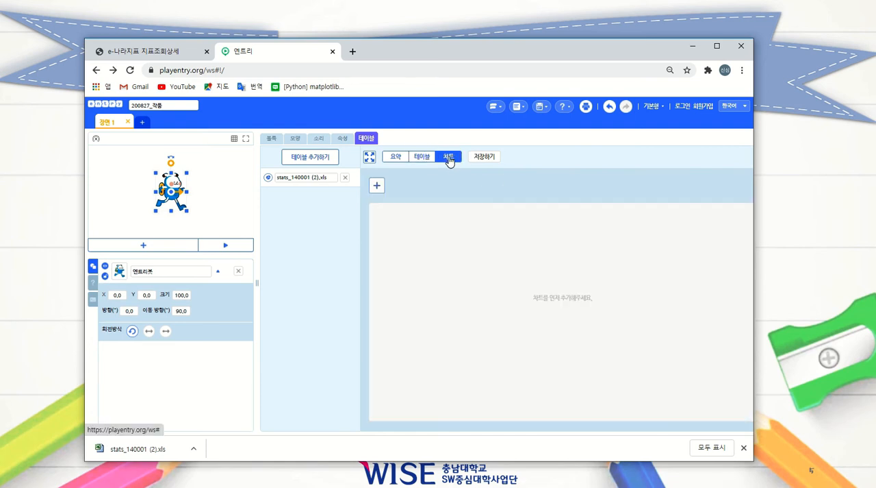
left_click(379, 186)
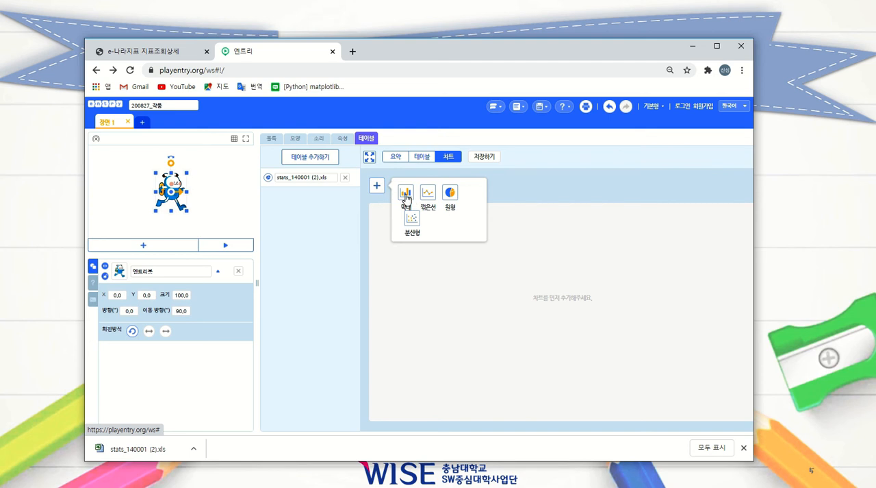
left_click(406, 195)
left_click(421, 230)
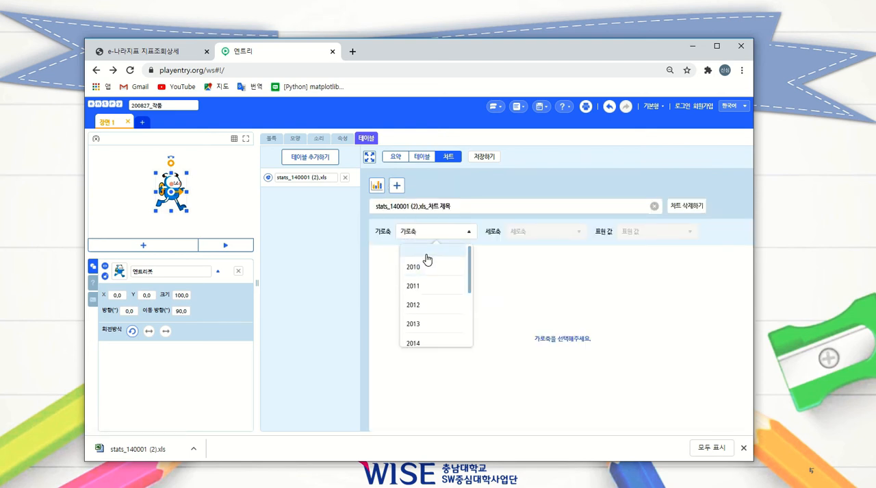
left_click(428, 258)
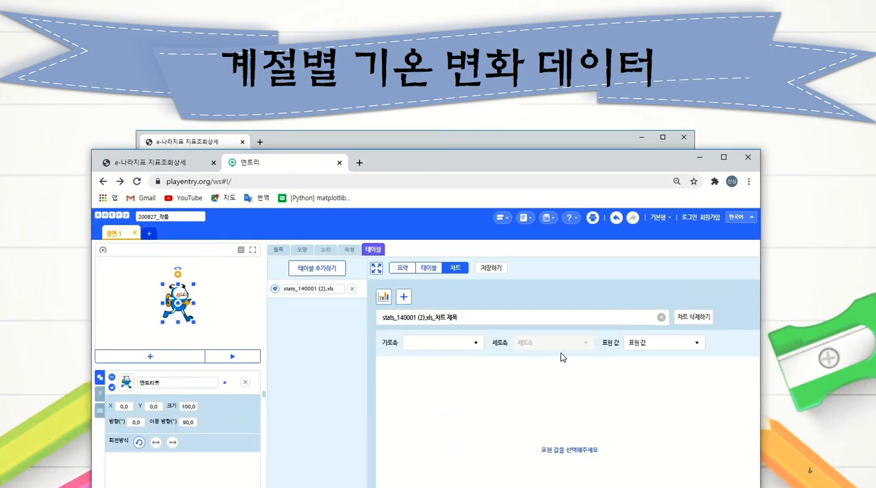
left_click(677, 345)
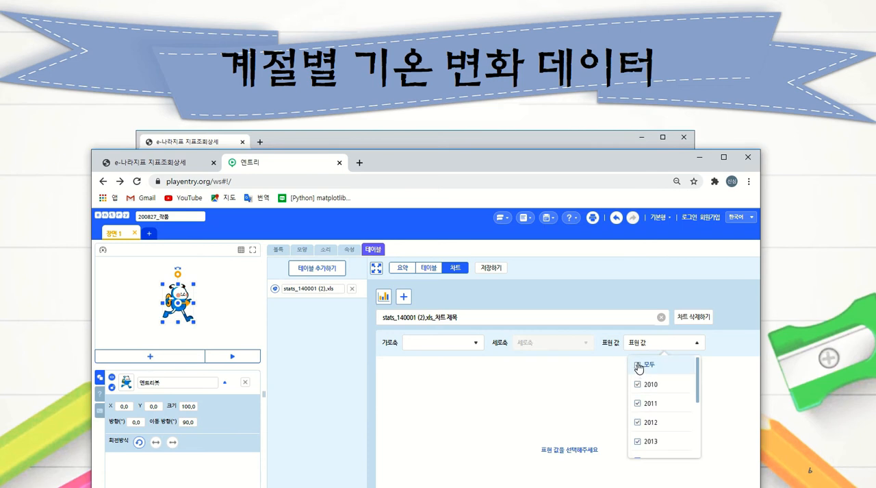
left_click(718, 383)
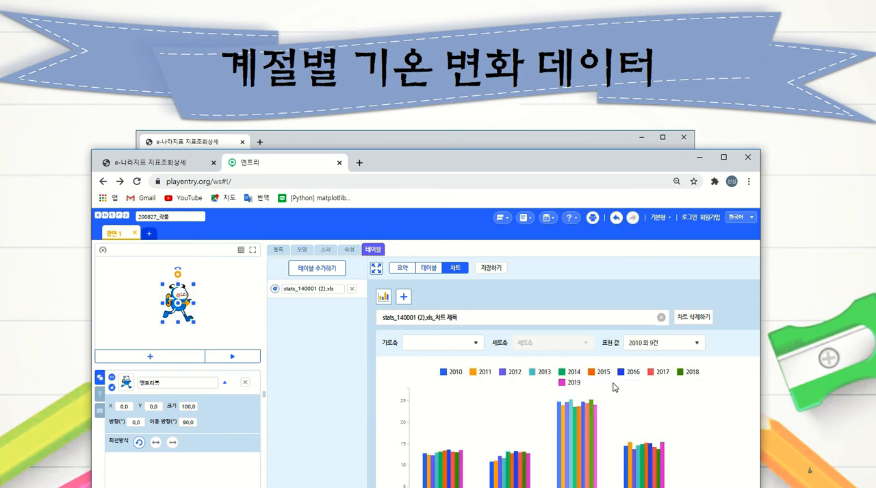
left_click_drag(634, 162, 627, 50)
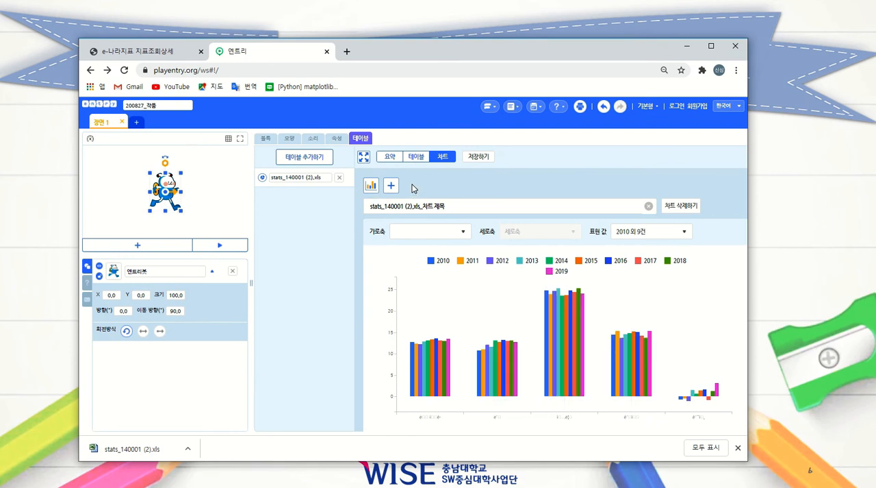
Step: Add a line chart with the unnamed first column as horizontal axis and all years as displayed values
left_click(391, 186)
left_click(440, 198)
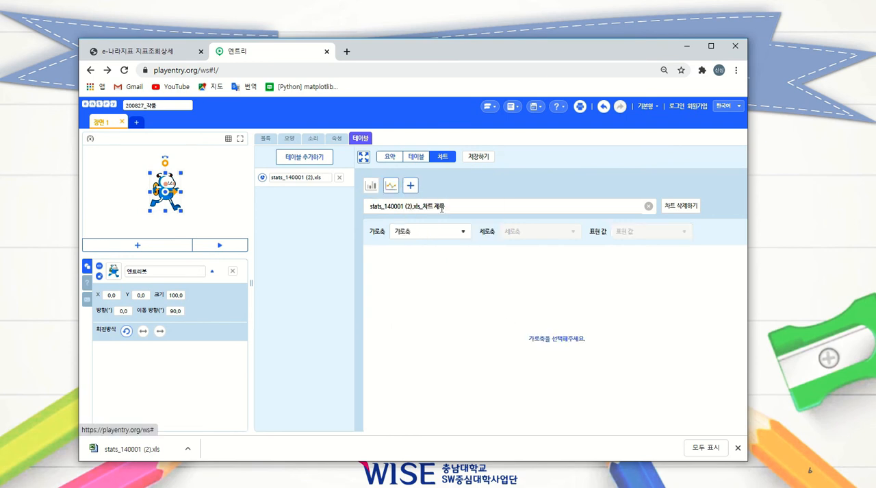
left_click(469, 233)
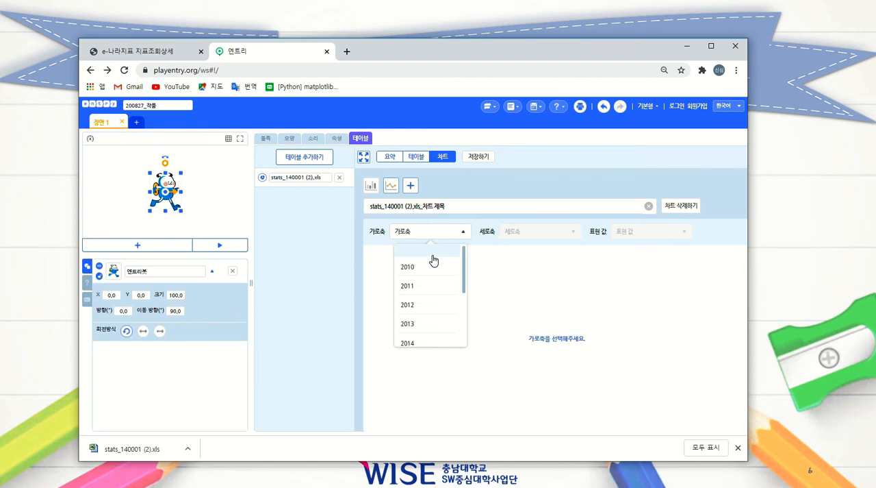
left_click(433, 259)
left_click(652, 236)
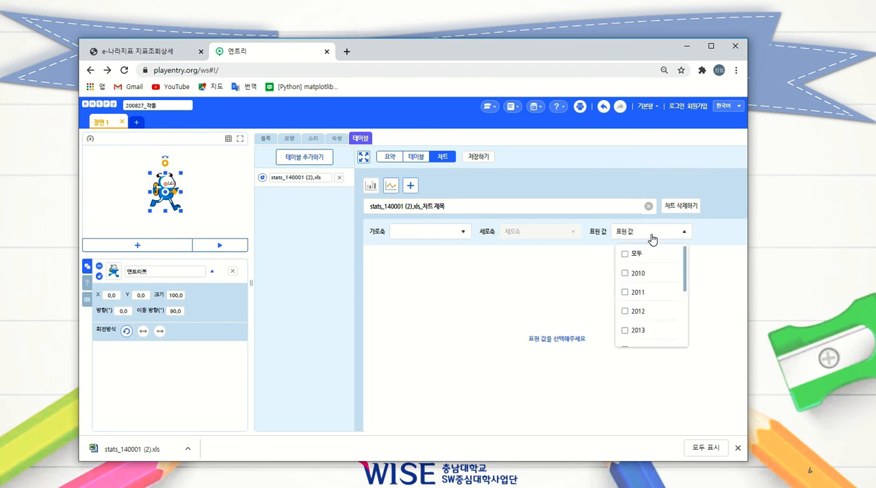
left_click(515, 322)
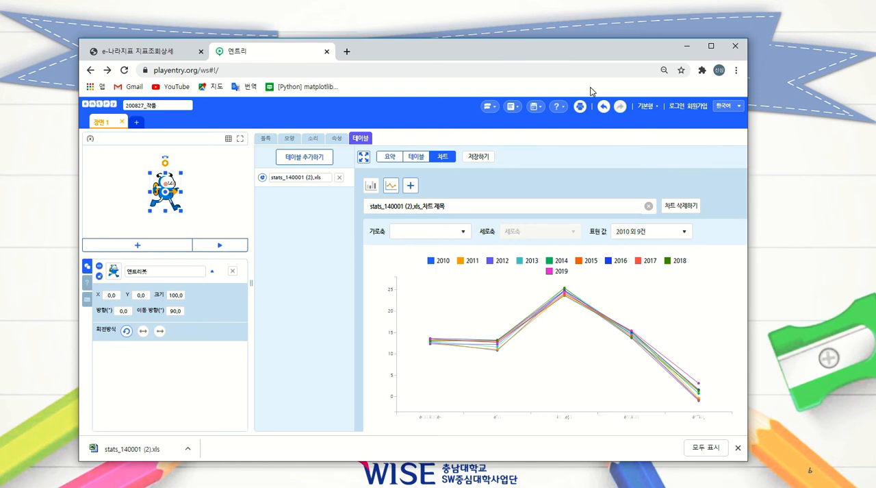
left_click_drag(582, 59, 538, 82)
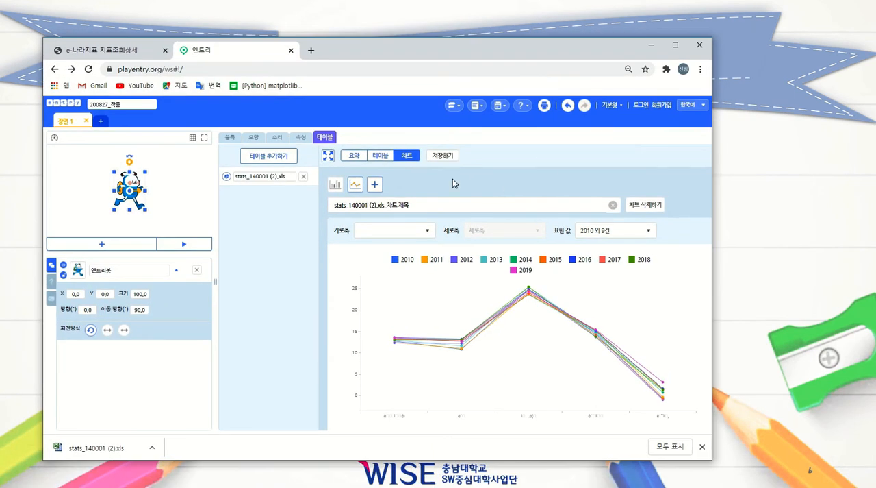
Step: Show the table's row data and examine the garbled season labels in the unnamed first column
left_click(381, 156)
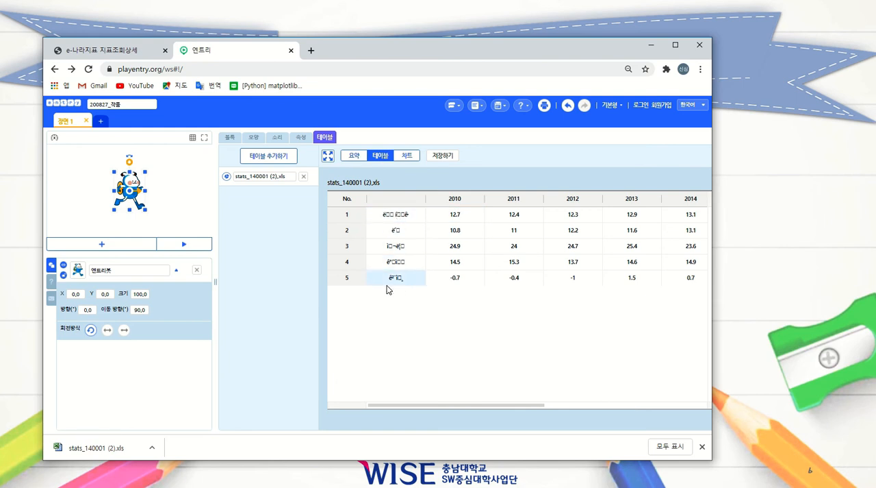
left_click(400, 231)
double_click(401, 231)
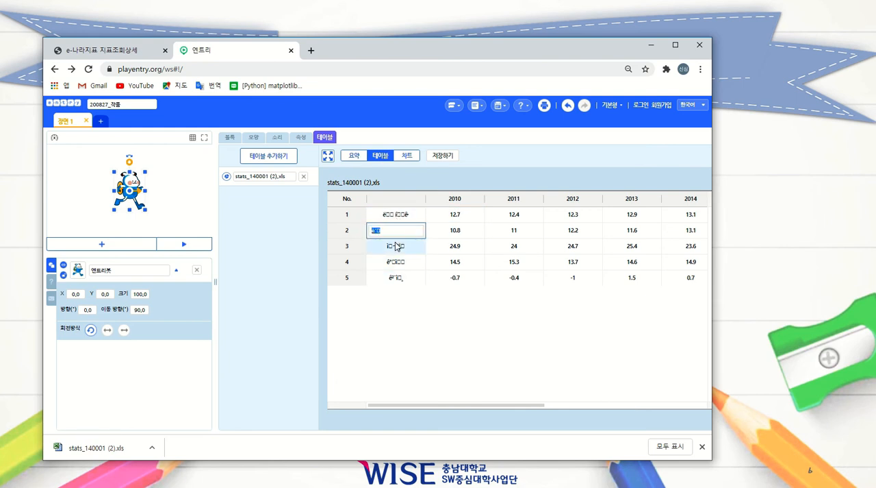
left_click(397, 248)
double_click(397, 248)
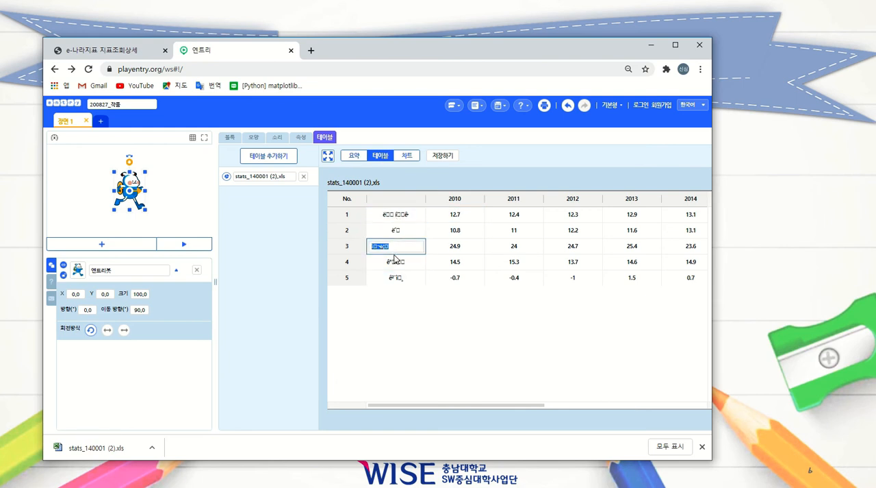
left_click(400, 267)
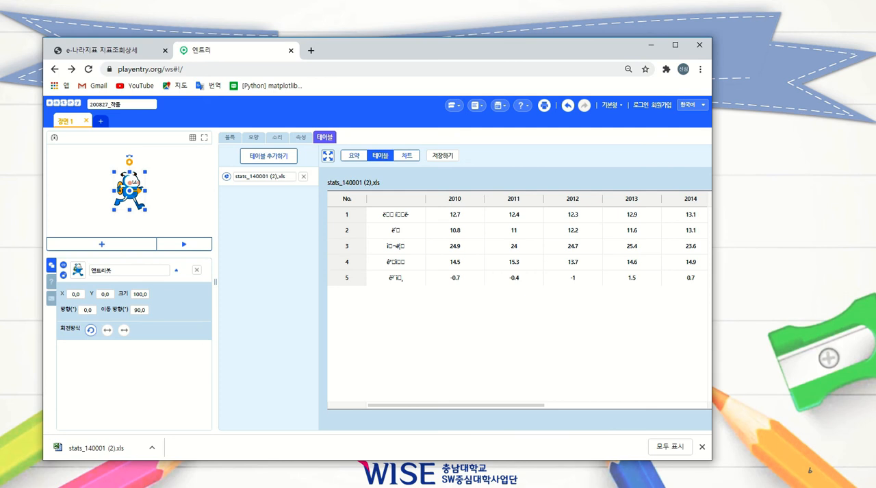
Step: Switch to Excel, open "stats_140001 (2)" from the 다운로드 folder and enable editing for it
key("alt+Tab")
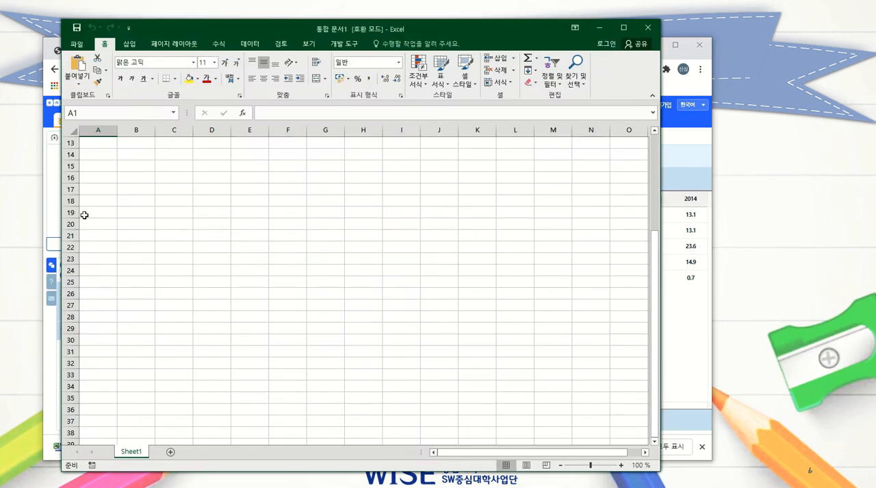
left_click(79, 44)
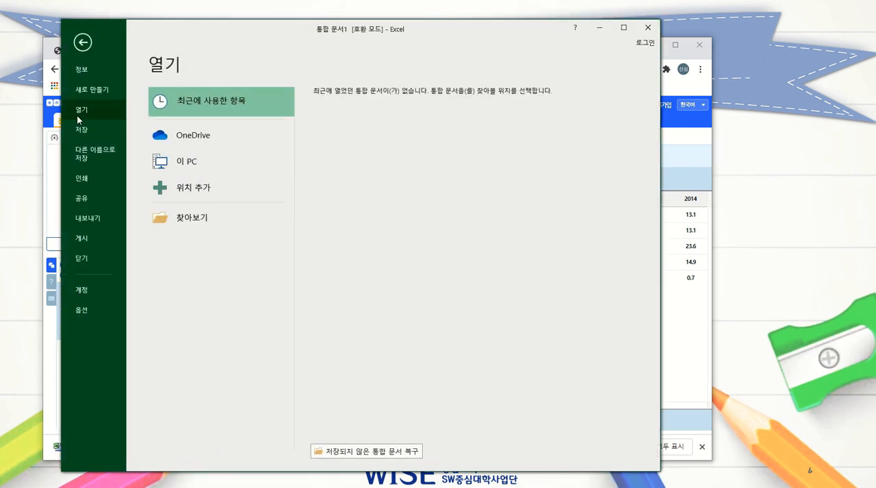
left_click(183, 224)
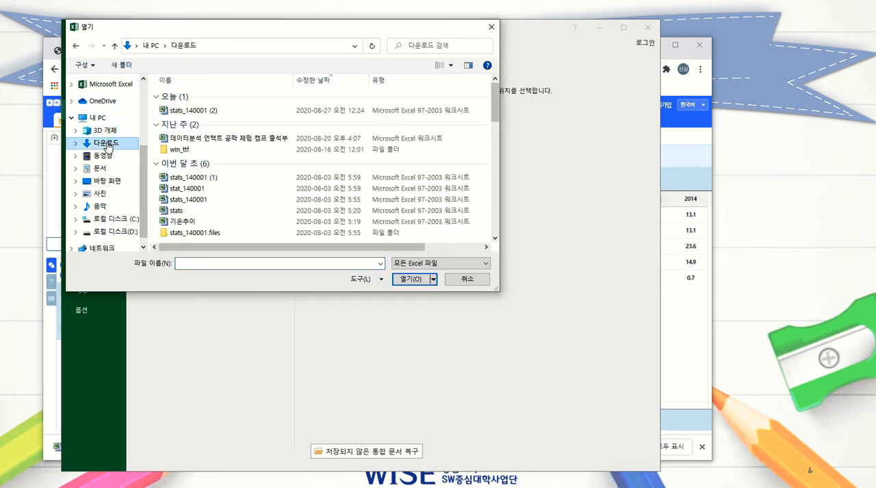
double_click(196, 111)
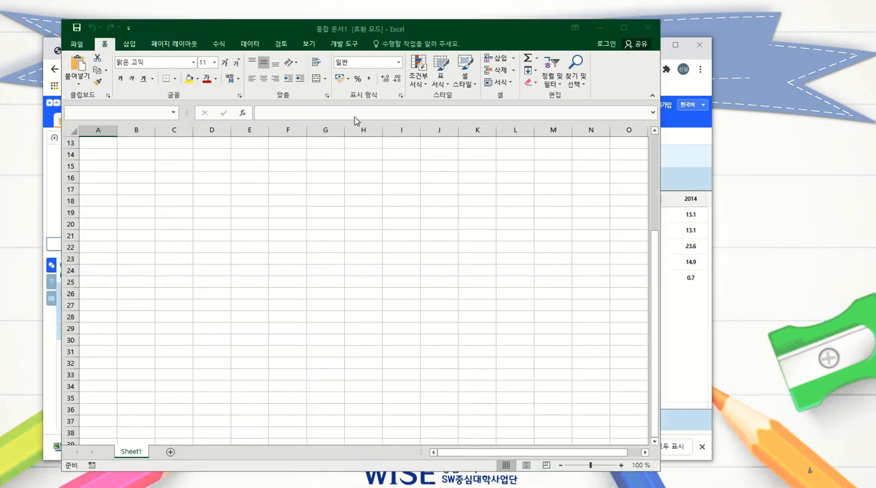
left_click(378, 268)
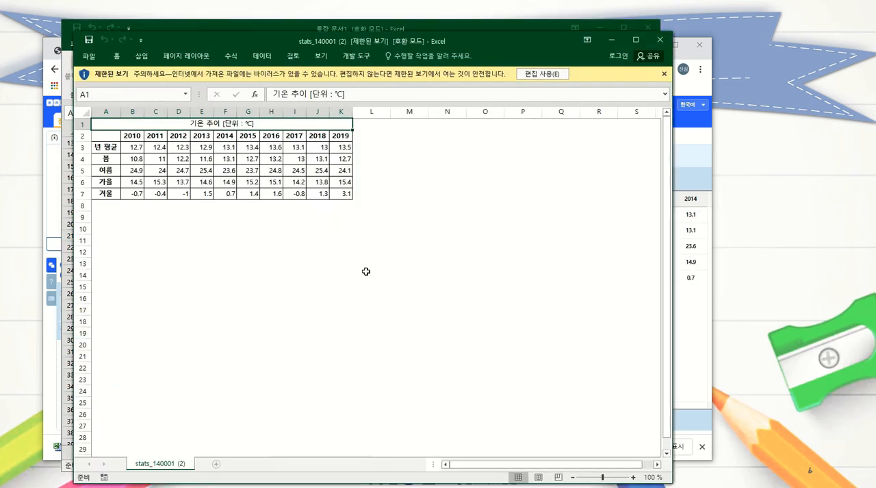
left_click(542, 74)
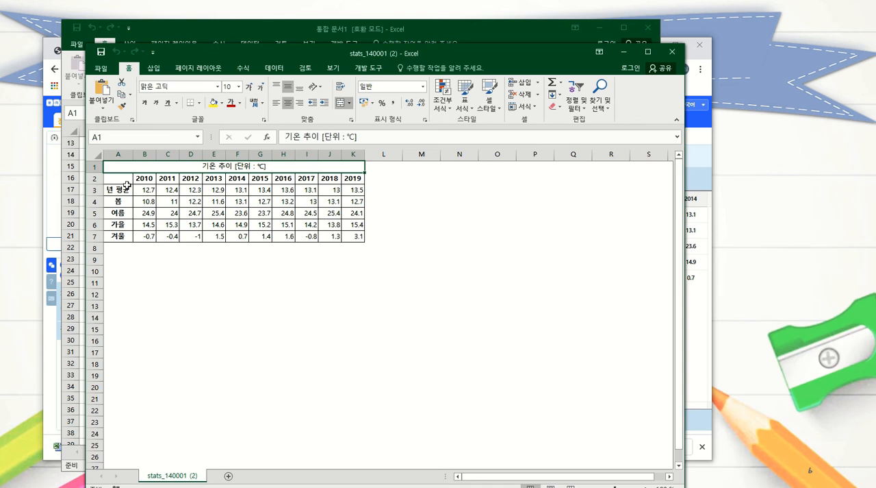
Step: Copy the temperature table A2:K7 without its title row and paste it transposed starting at cell A9
left_click_drag(114, 198, 115, 235)
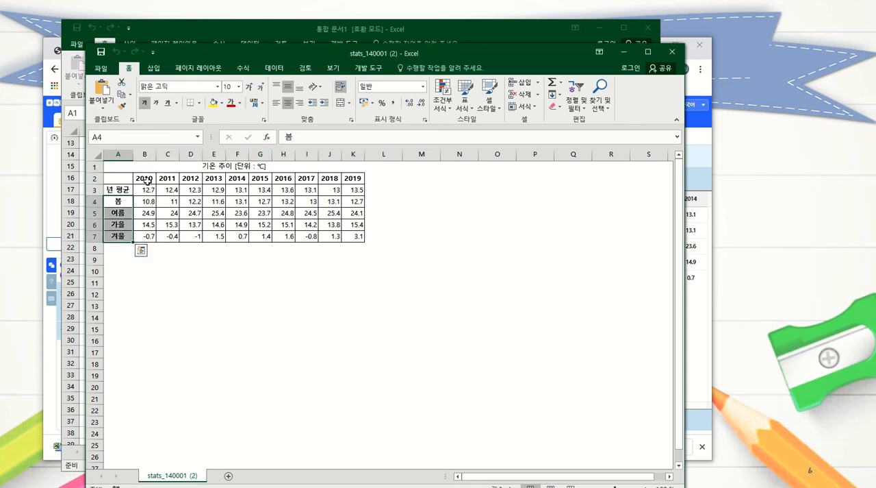
left_click_drag(145, 179, 353, 178)
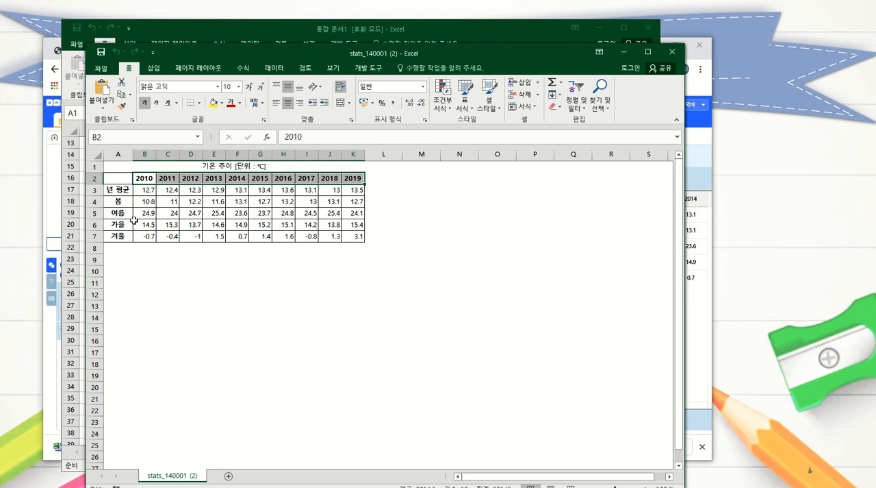
left_click_drag(118, 178, 352, 235)
right_click(307, 215)
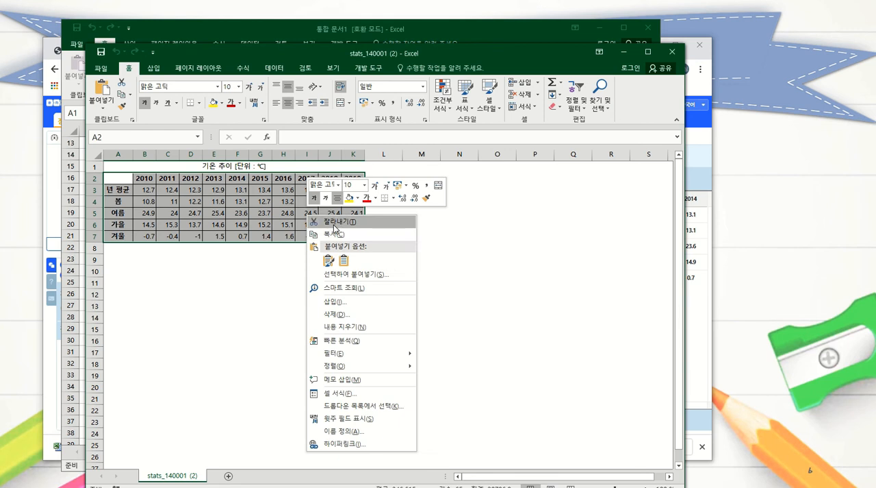
left_click(333, 222)
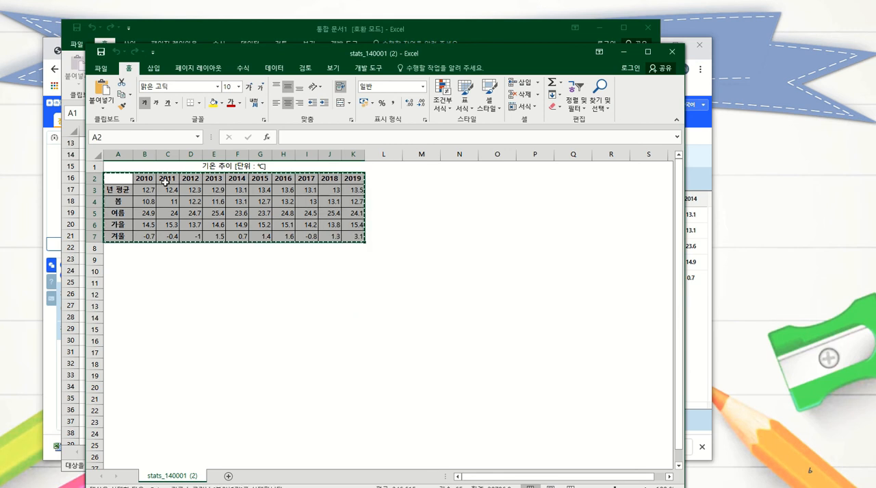
left_click(118, 263)
right_click(117, 261)
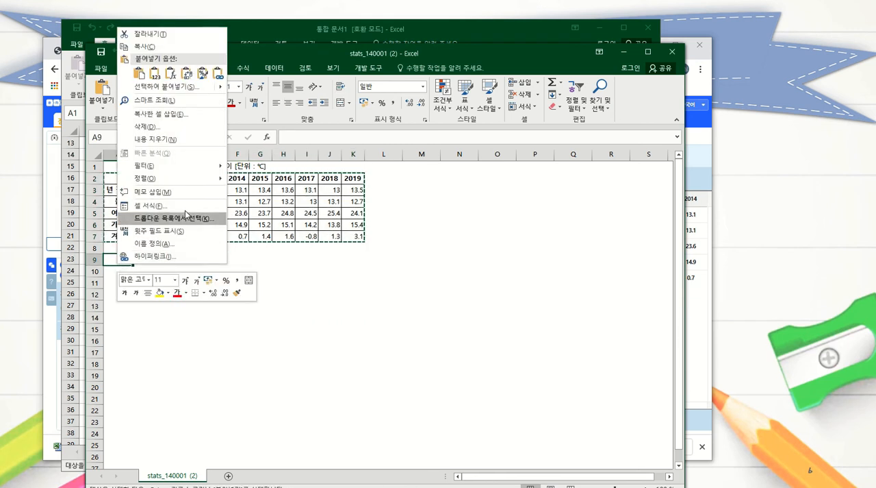
left_click(186, 73)
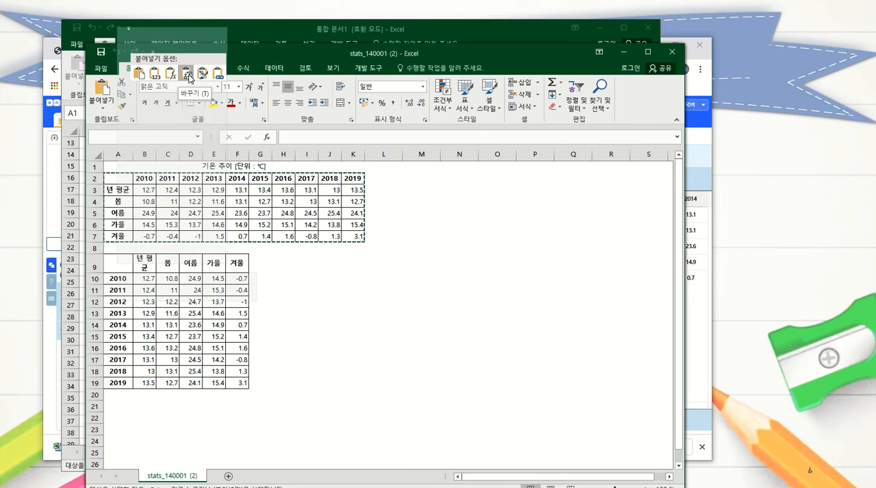
right_click(118, 261)
mouse_move(171, 93)
left_click(187, 76)
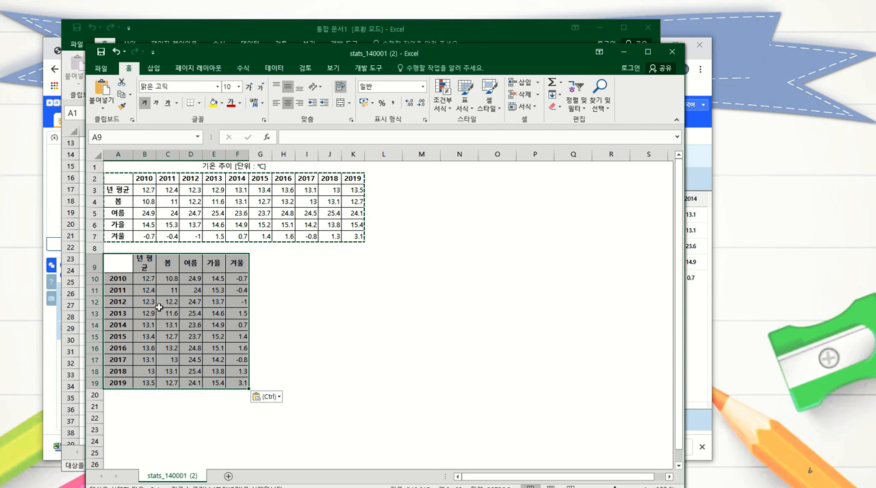
Step: Delete rows 1 to 8 holding the title and the original table, leaving only the transposed table
left_click(163, 303)
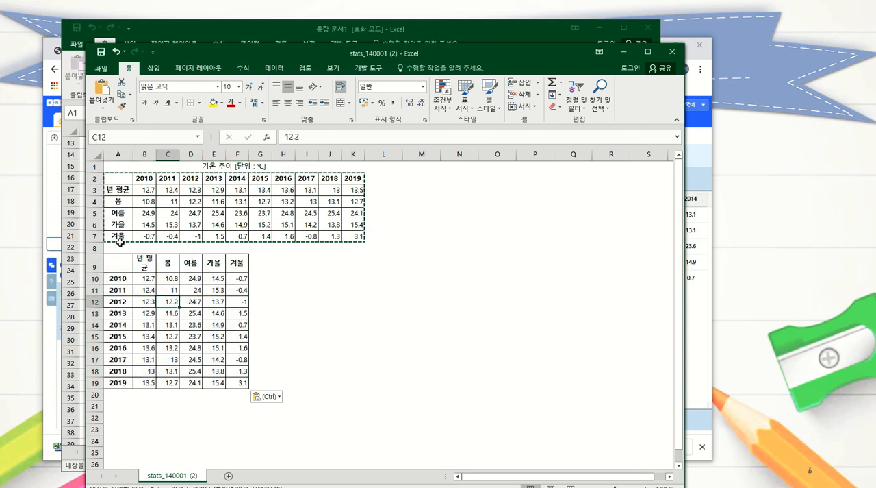
left_click_drag(94, 166, 91, 248)
right_click(96, 201)
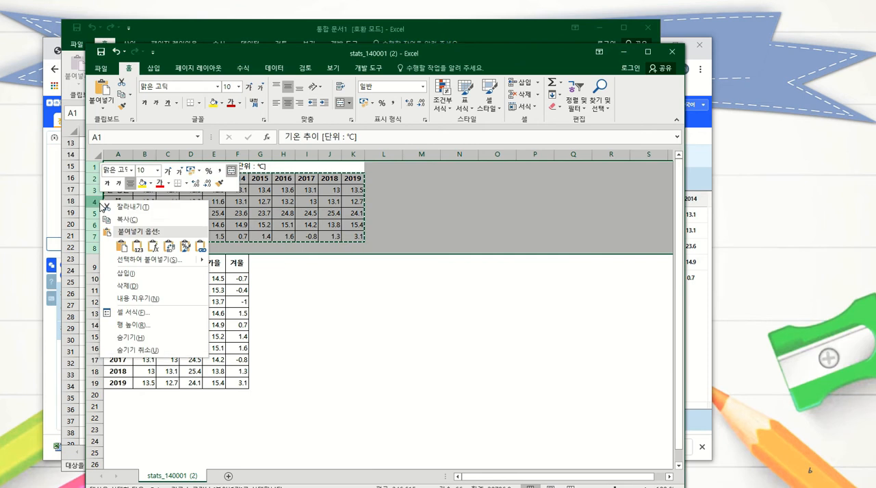
left_click(163, 288)
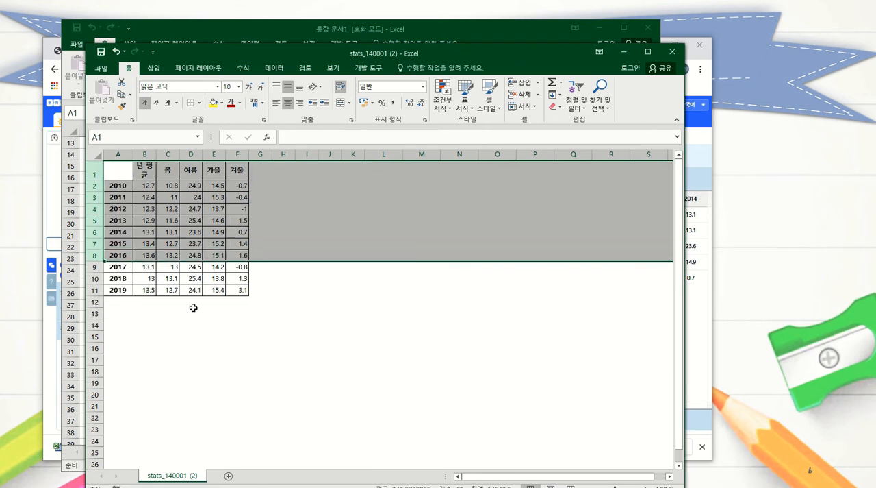
left_click(193, 323)
left_click_drag(118, 174, 233, 291)
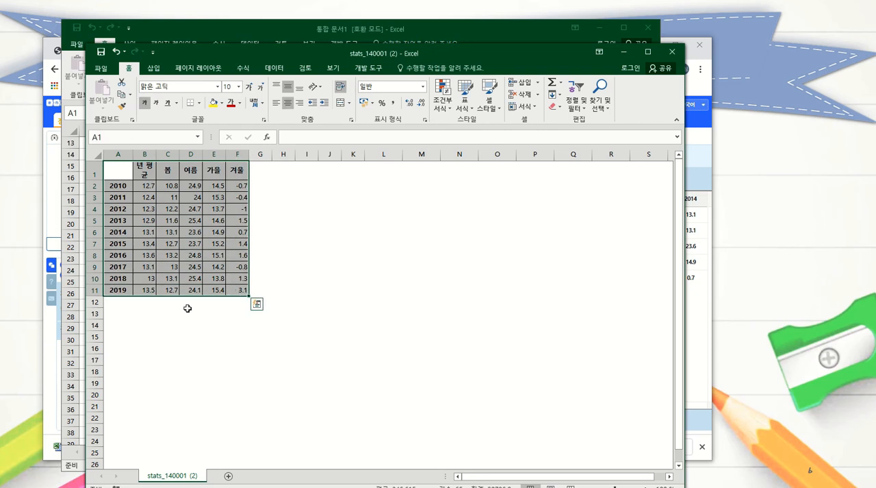
left_click(188, 308)
Step: Enter 분류 as the header in the empty cell A1
left_click(125, 170)
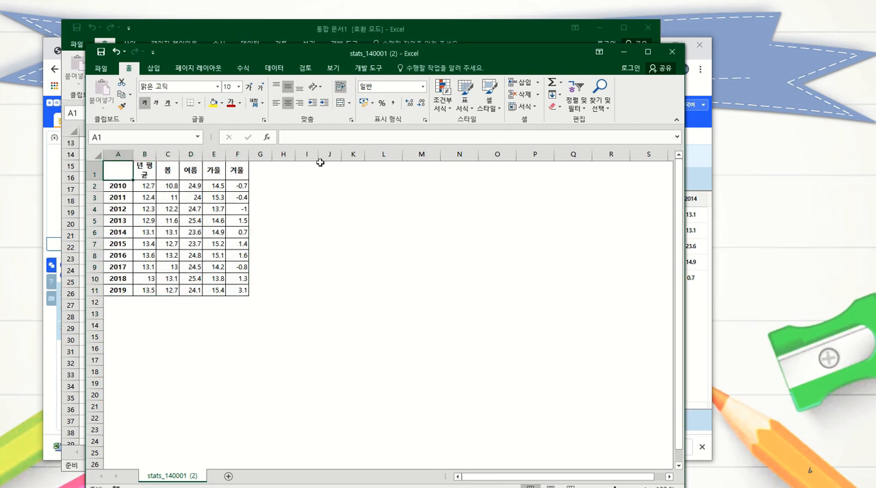
type("분ㄹ")
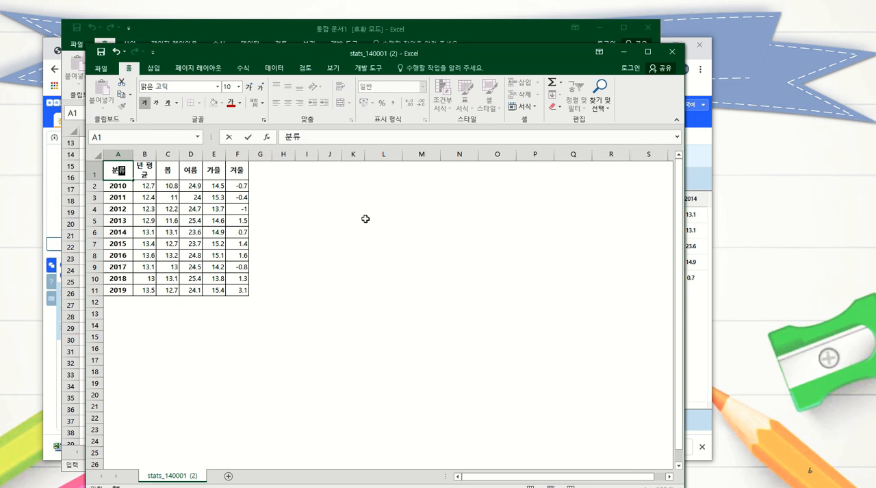
left_click(329, 232)
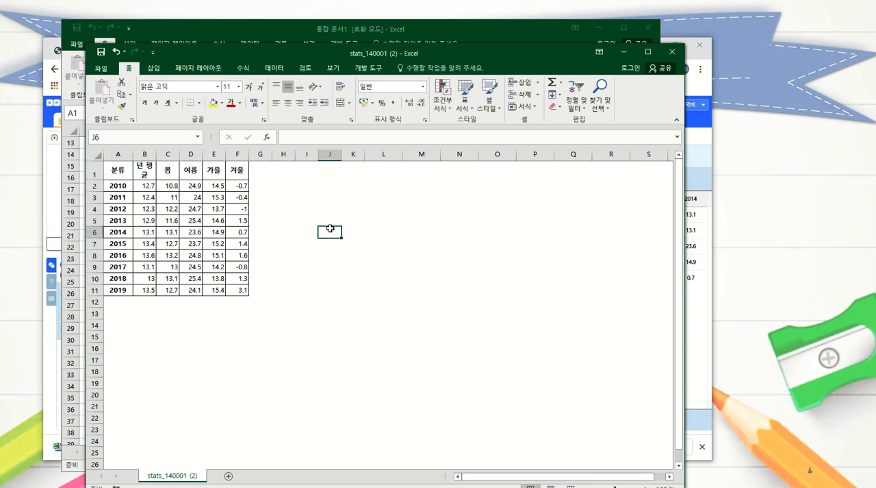
Step: Change the header in cell A1 to 년도
left_click(115, 171)
type("년도")
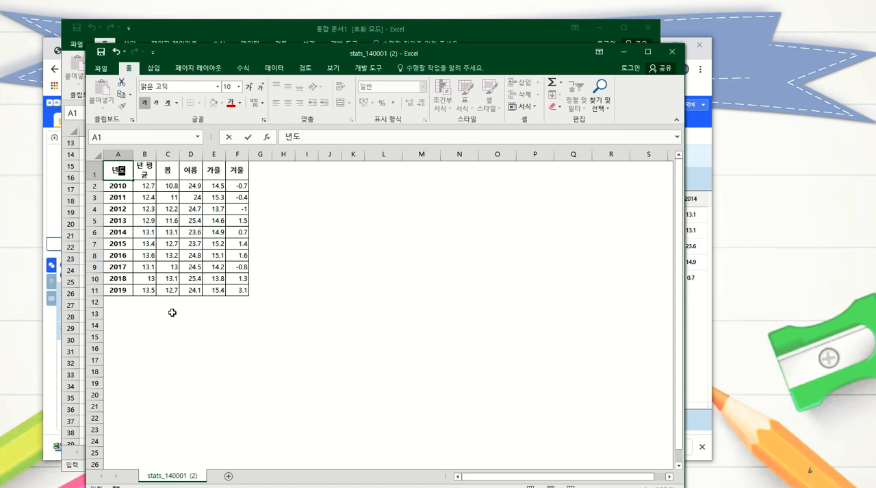
left_click_drag(175, 332, 144, 313)
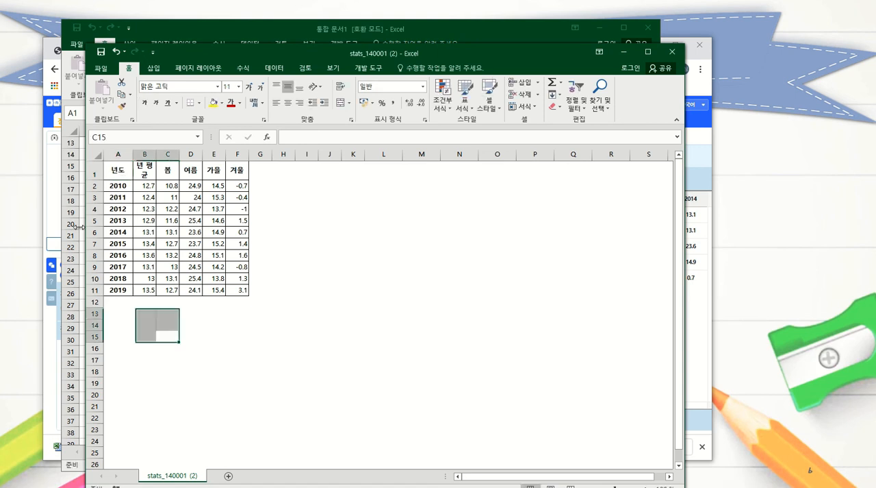
Step: Check the header cells of the transposed table, from the year column through the season columns
left_click(155, 174)
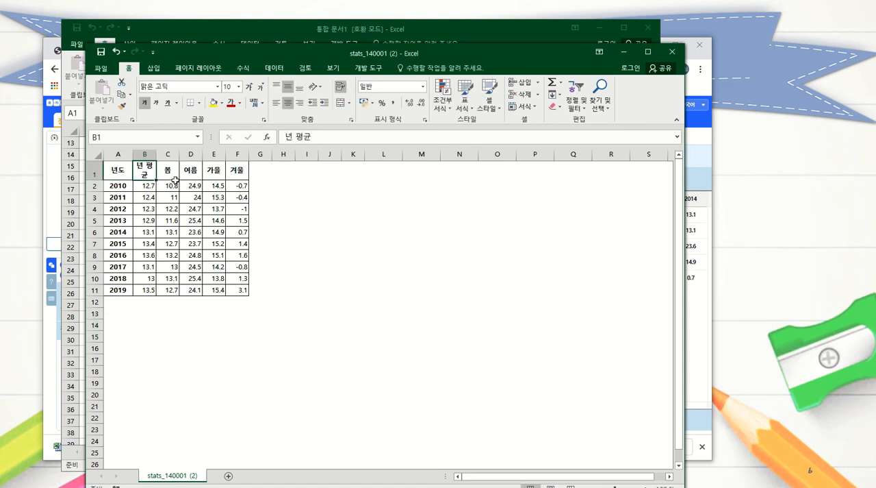
left_click(169, 170)
left_click(182, 170)
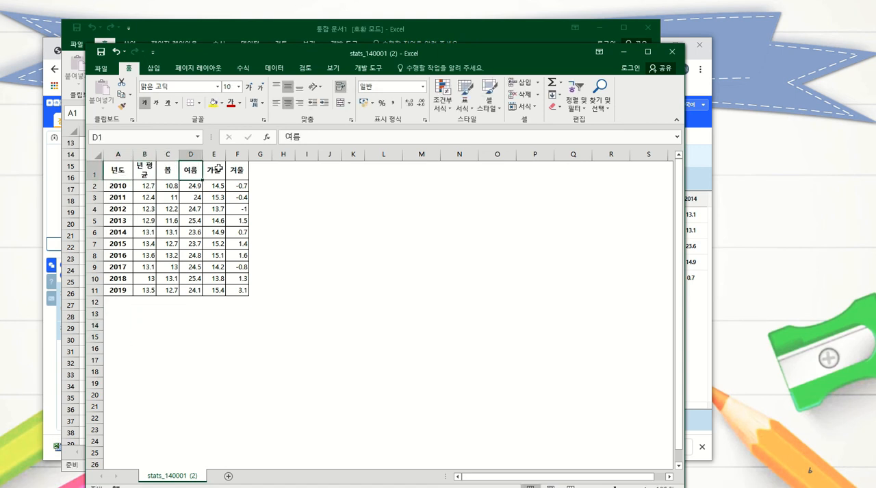
left_click(215, 168)
left_click(237, 170)
left_click(123, 169)
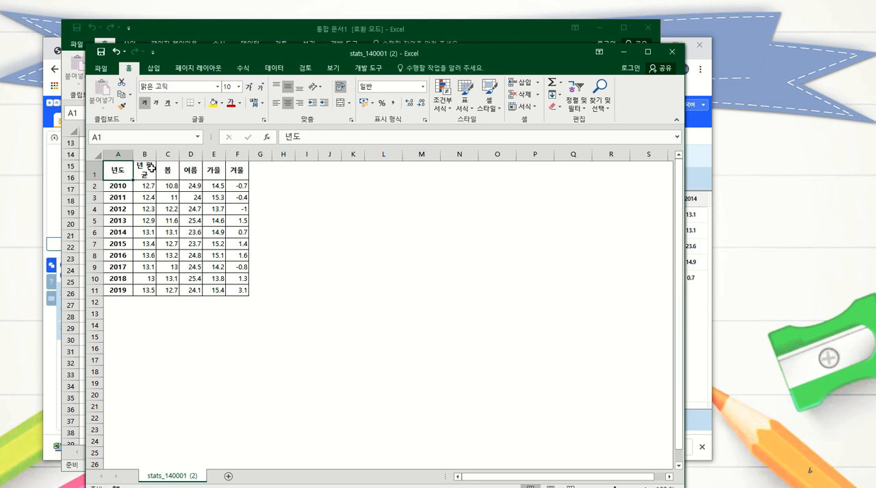
left_click(146, 169)
left_click(170, 169)
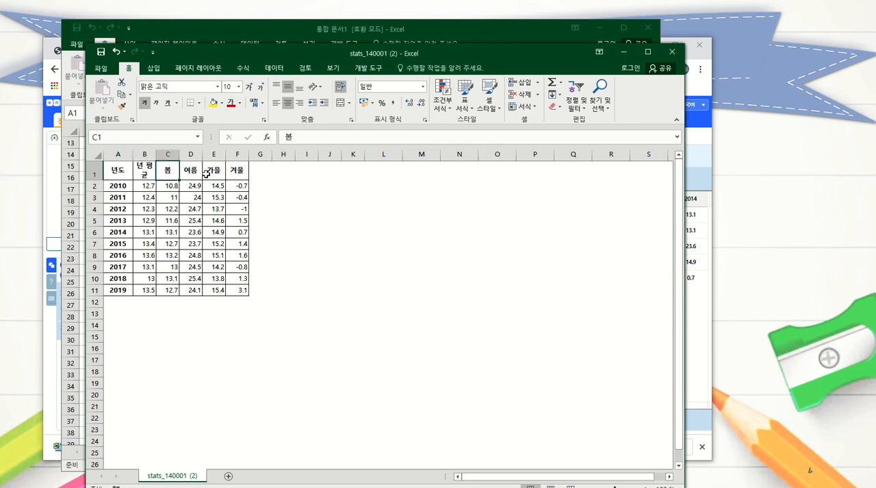
Step: Save the transposed workbook in the Downloads folder as an Excel workbook (Excel 통합 문서) named 계절별 기온 변화
left_click(100, 67)
left_click(113, 177)
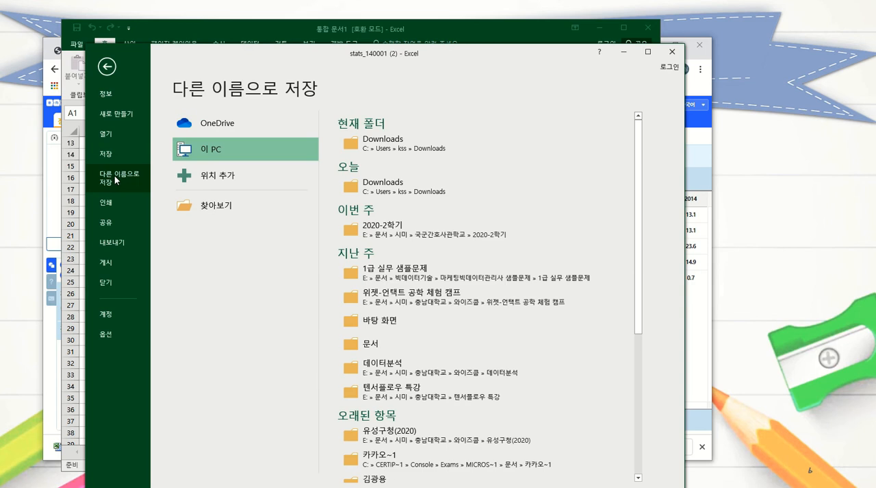
left_click(222, 210)
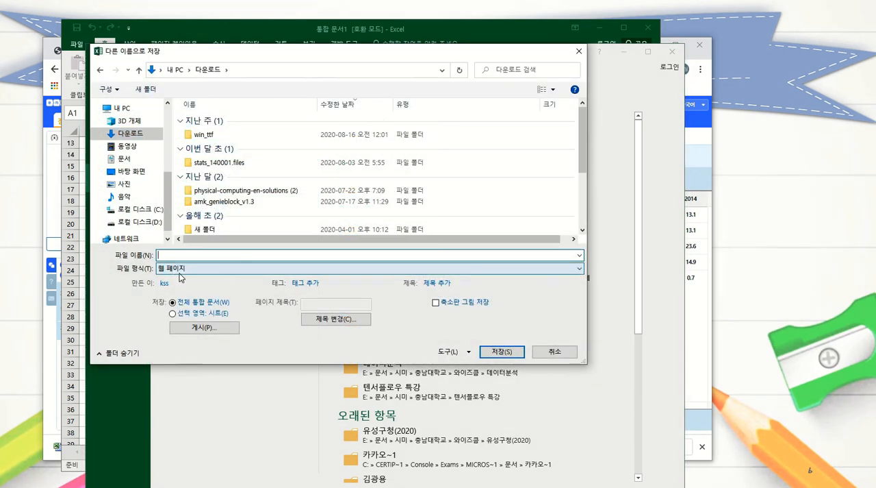
left_click(184, 269)
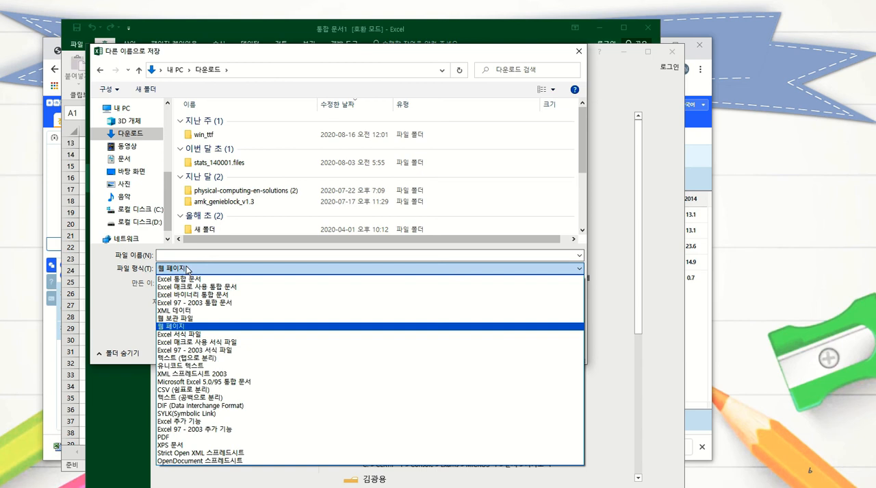
left_click(191, 282)
left_click(191, 255)
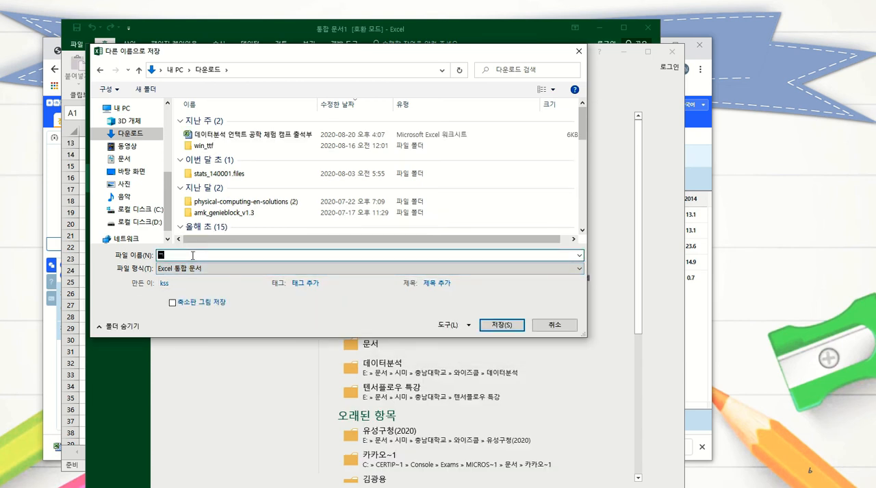
type("계절별")
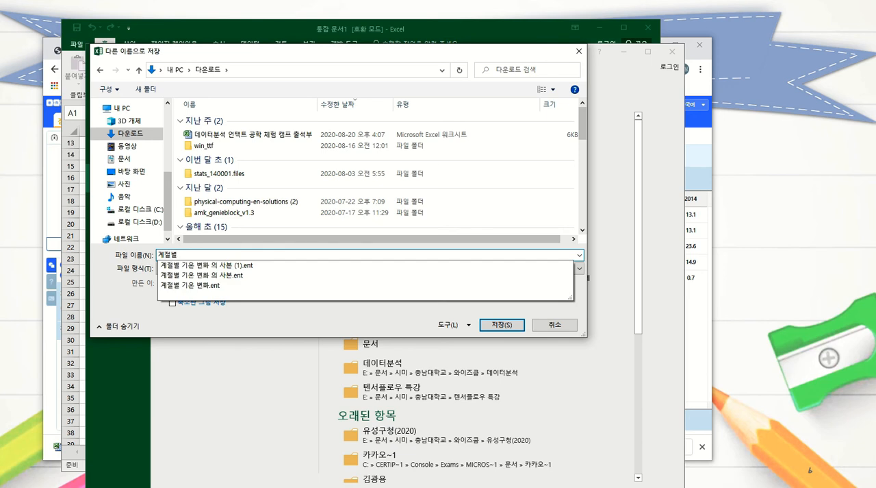
type(" 기온 변화")
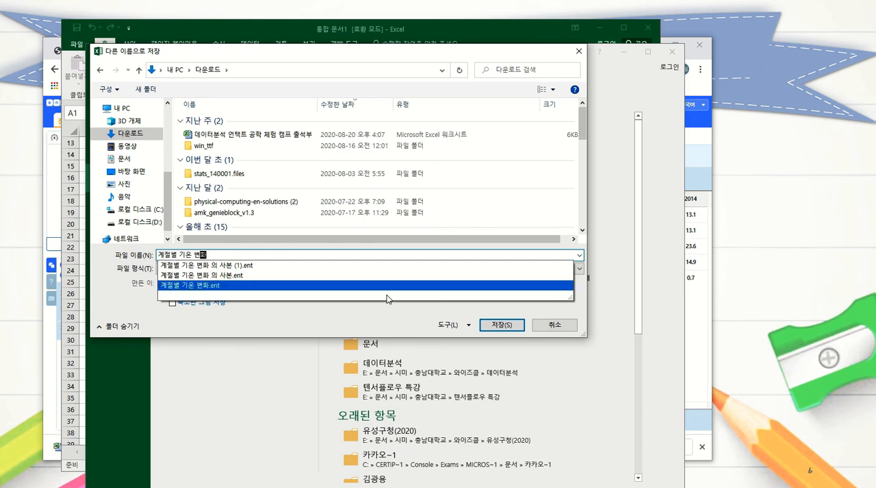
left_click(510, 329)
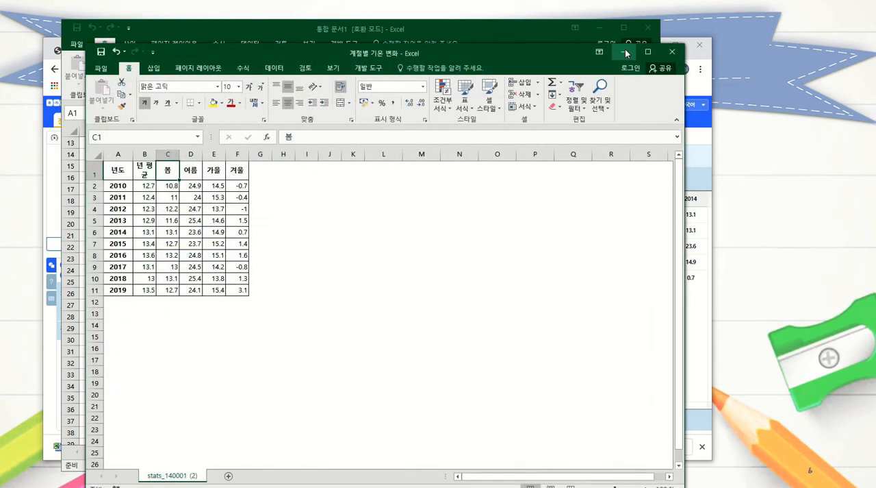
Step: Switch to Entry in the browser, delete the old stats_140001 (2).xls table and save the table changes
left_click(624, 51)
left_click(599, 28)
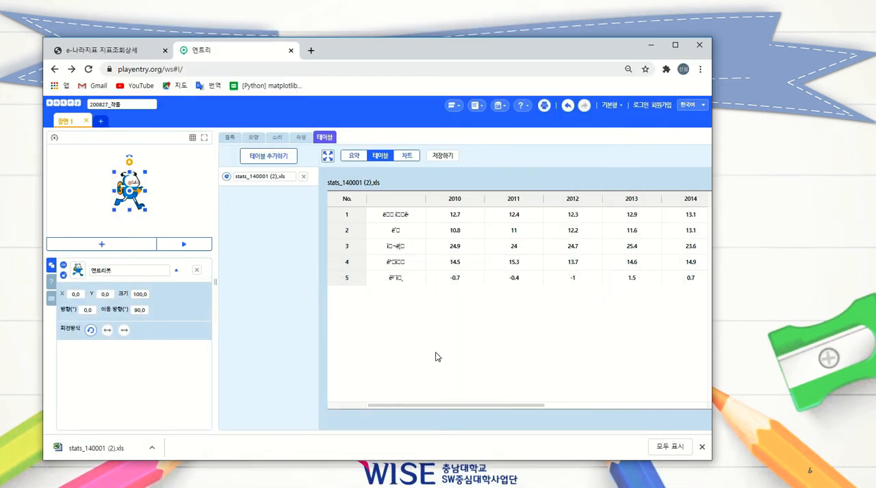
left_click(304, 177)
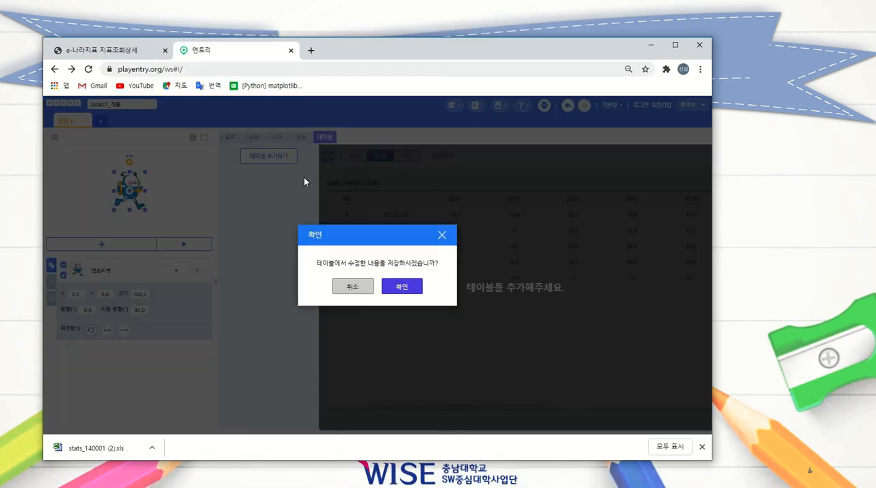
left_click(413, 288)
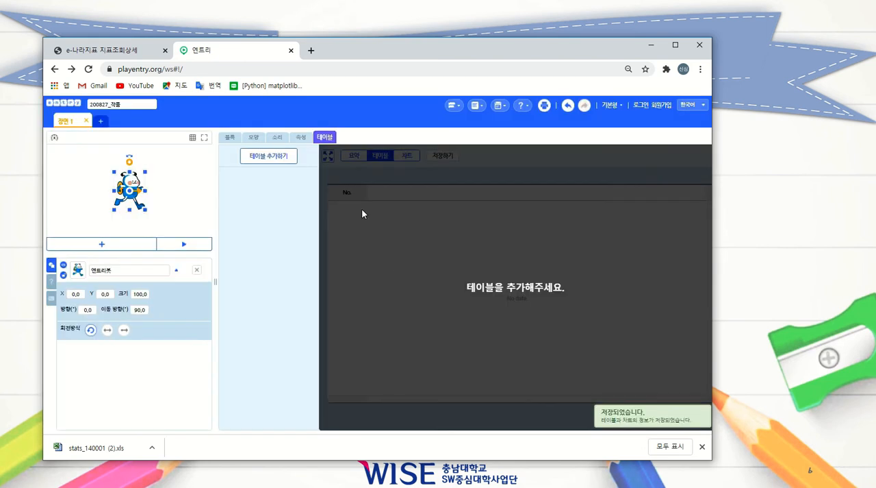
Step: Upload the 계절별 기온 변화 Excel workbook from Downloads as a new table and show its table view
left_click(271, 160)
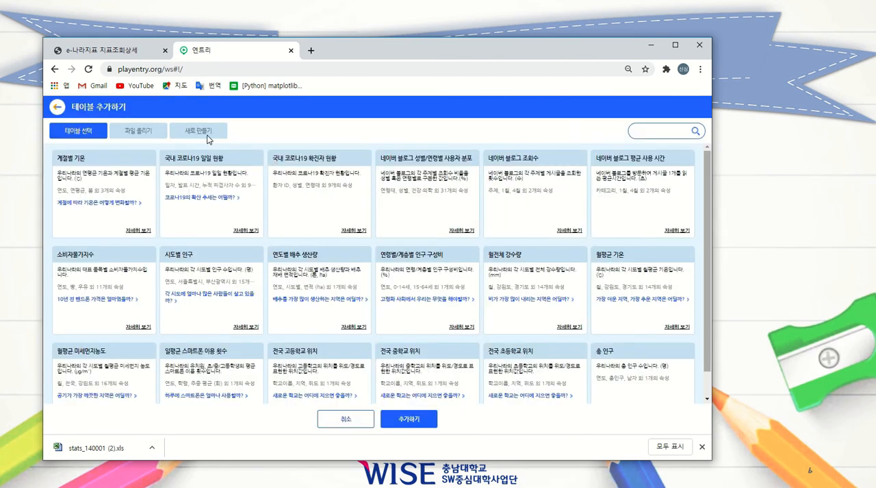
left_click(140, 133)
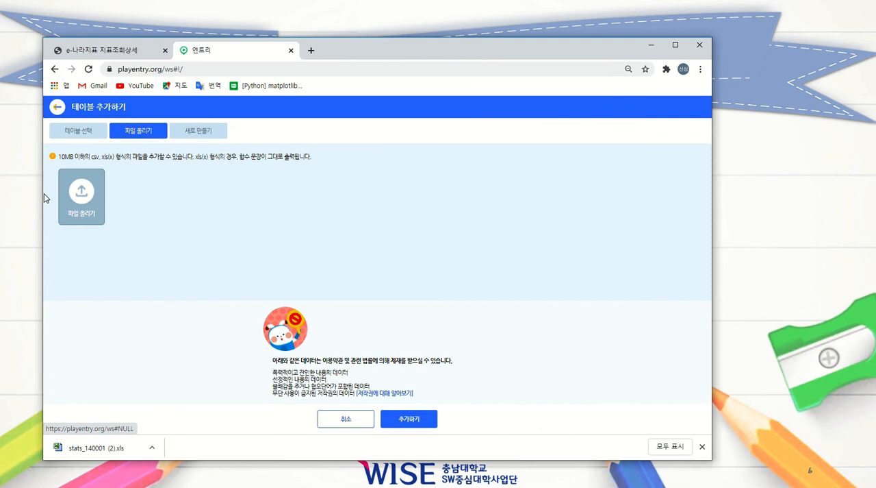
left_click(81, 196)
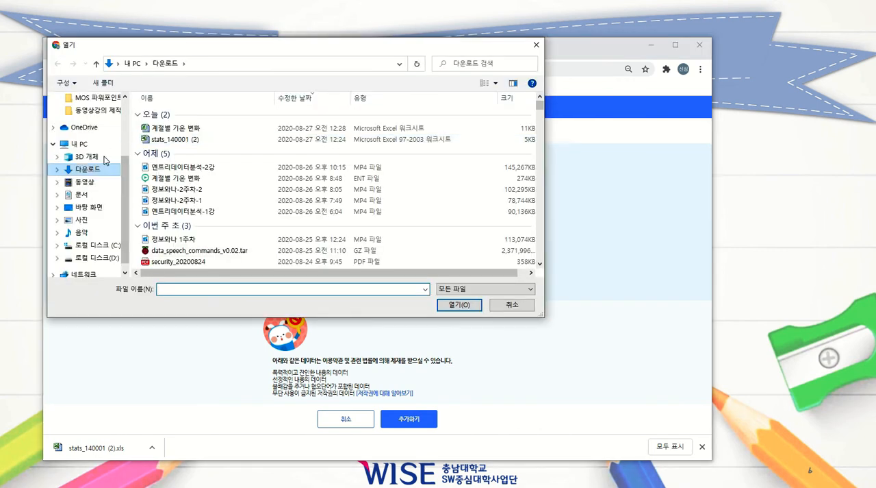
left_click(175, 134)
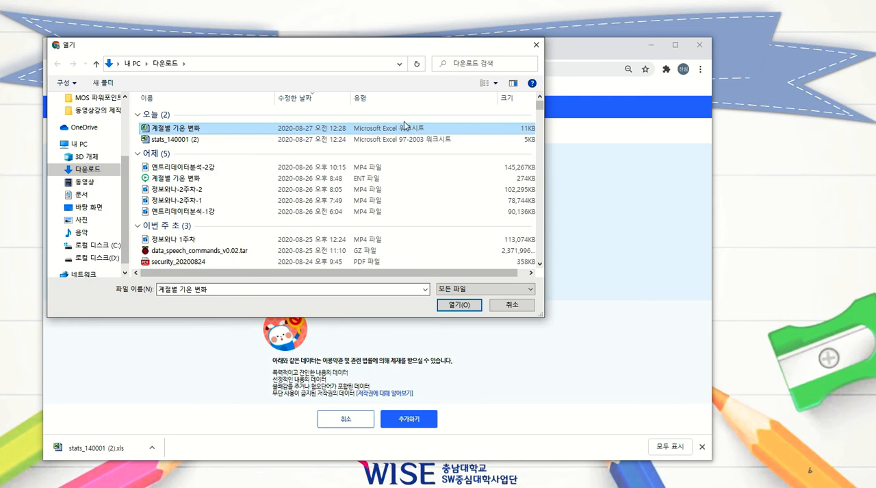
left_click(461, 306)
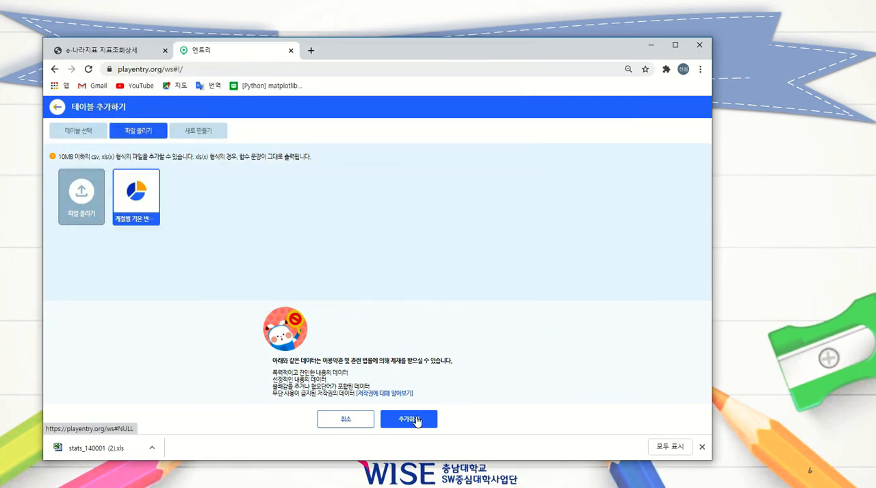
left_click(409, 419)
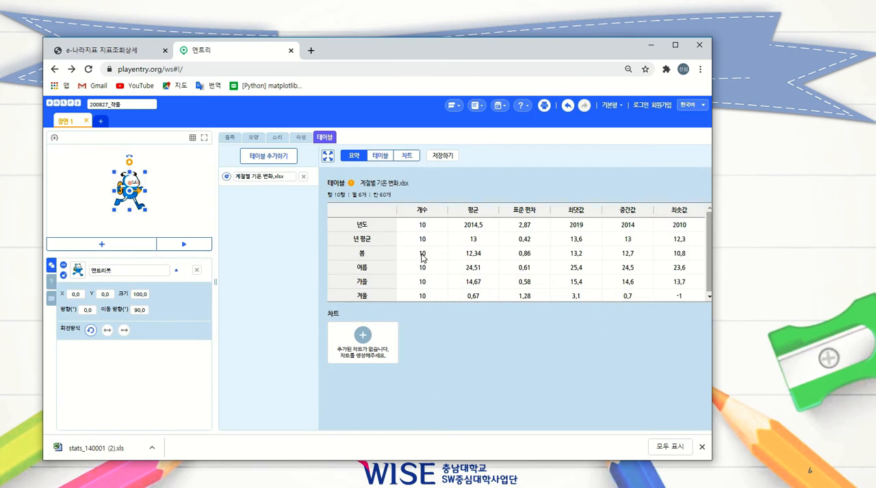
left_click(378, 156)
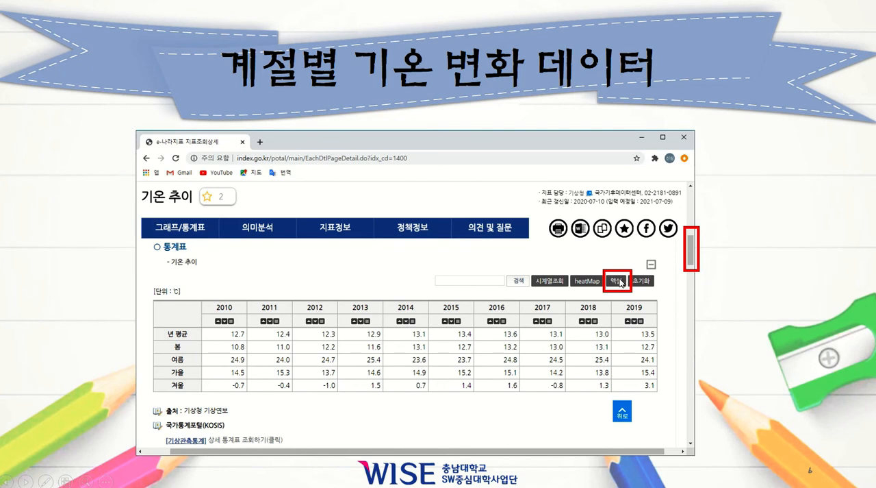
left_click(460, 271)
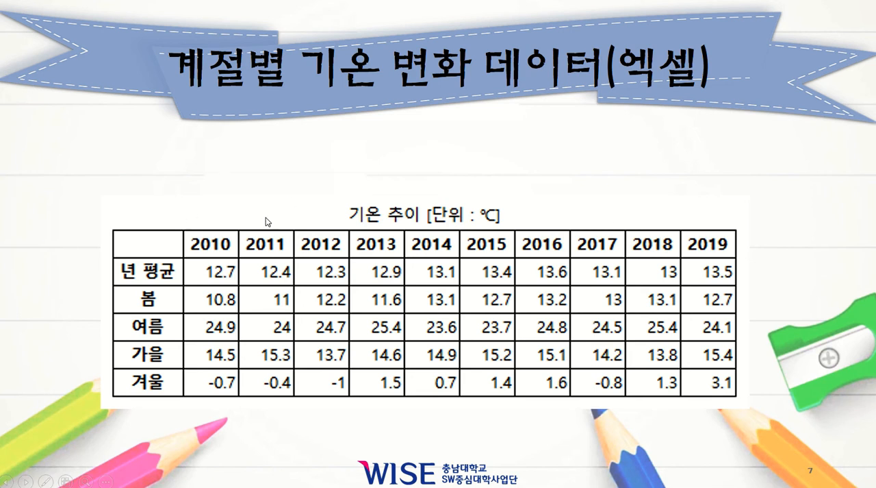
left_click(283, 252)
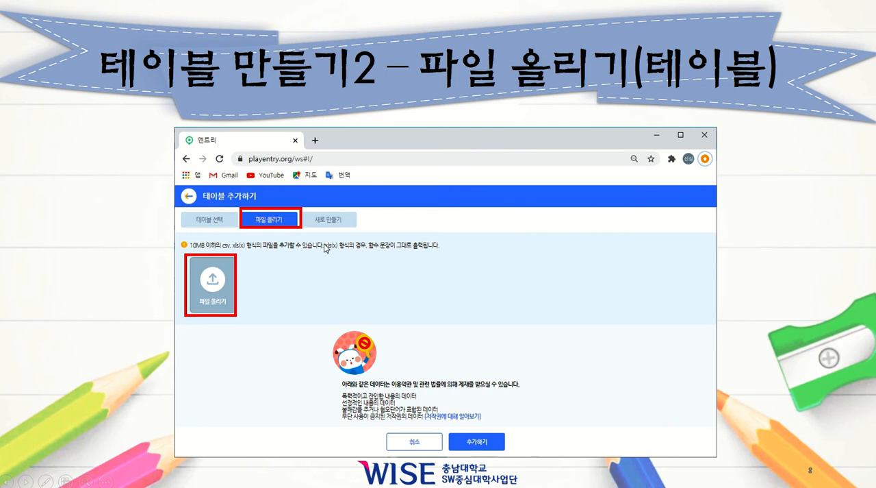